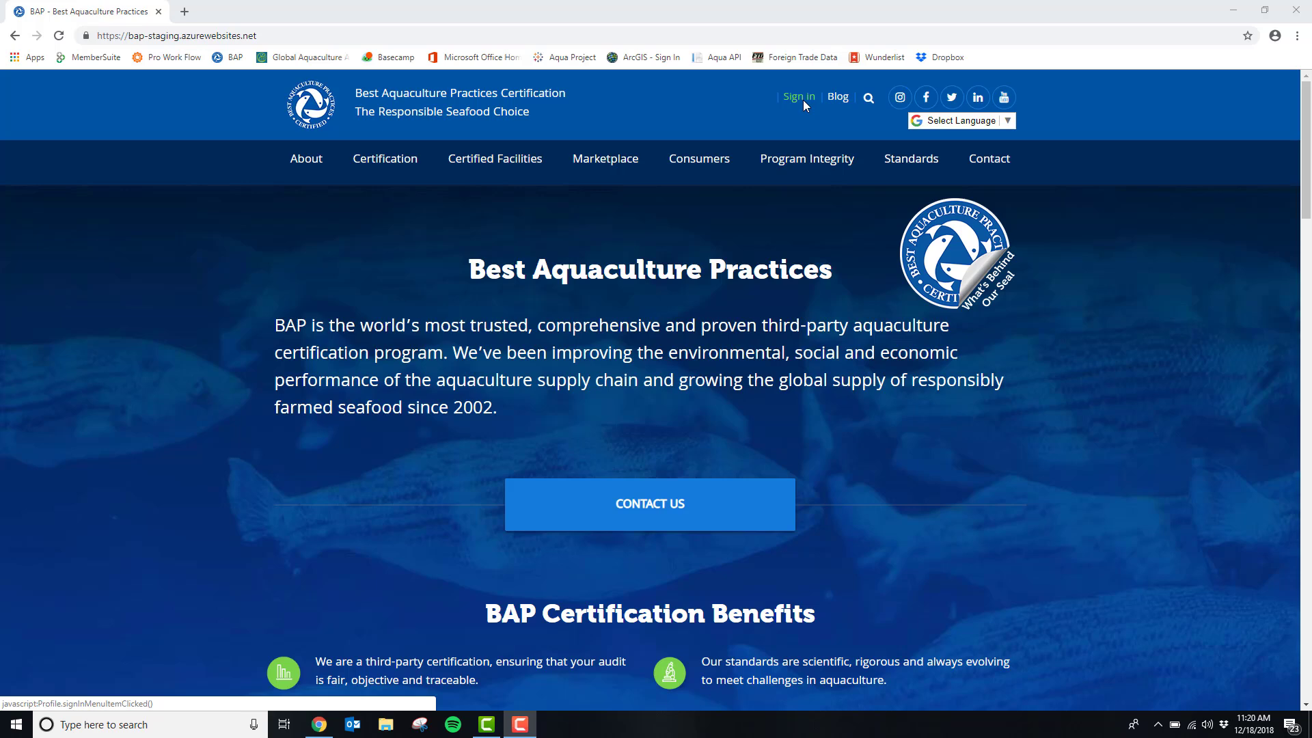
Sign in with the saved account and pick The Revenant Plant as the organization.
{"action": "left_click", "coordinate": [802, 100]}
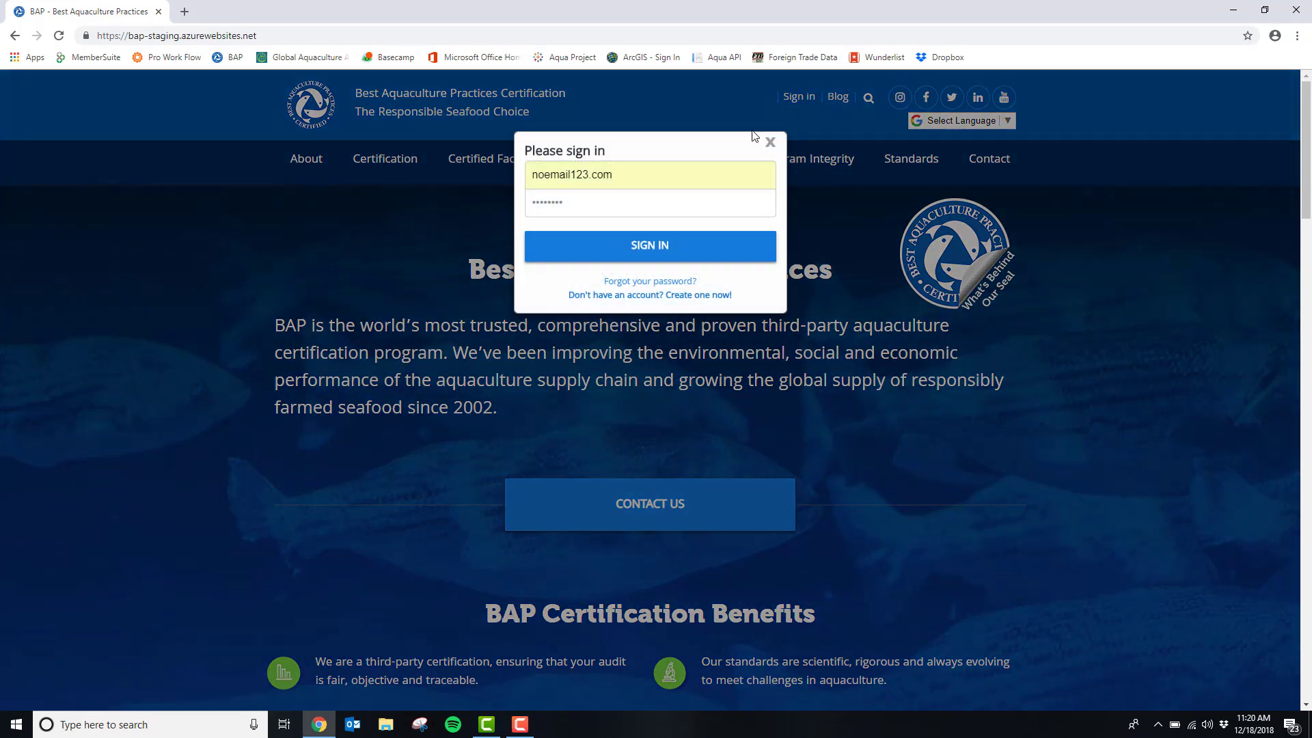
{"action": "left_click", "coordinate": [677, 260]}
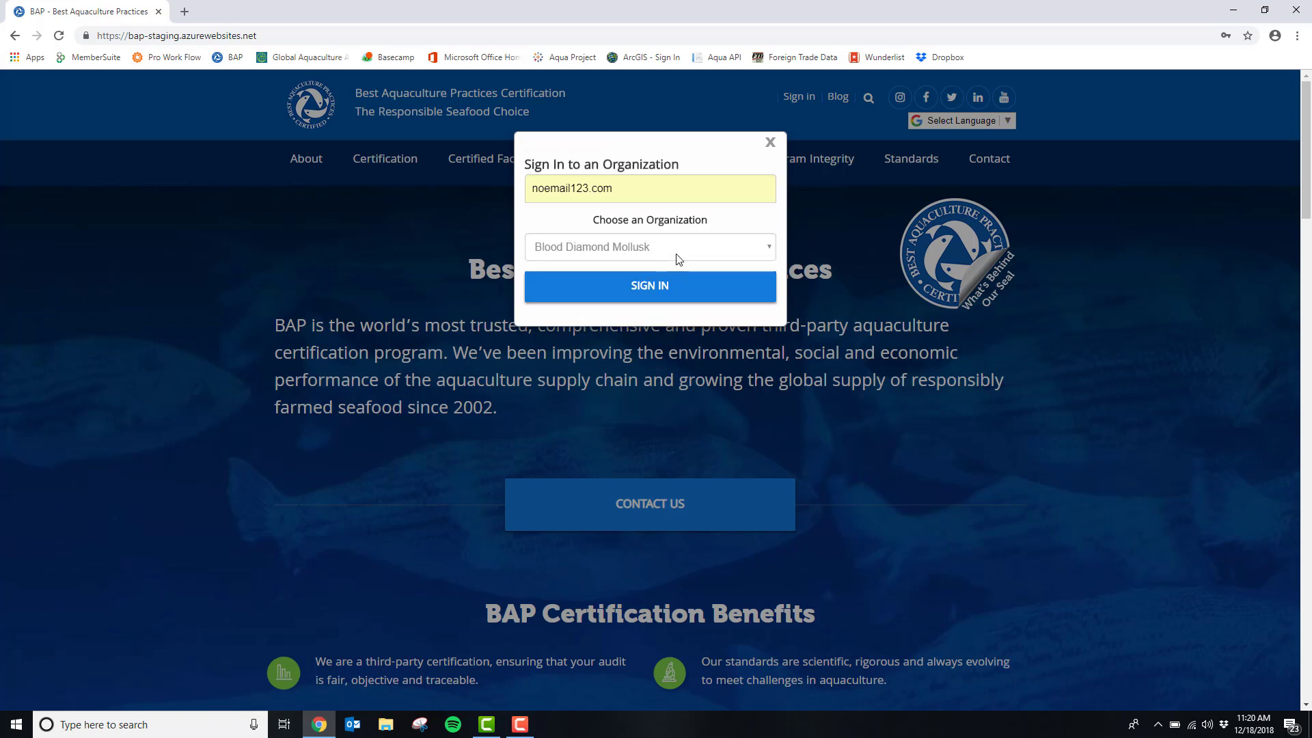
{"action": "left_click", "coordinate": [676, 253]}
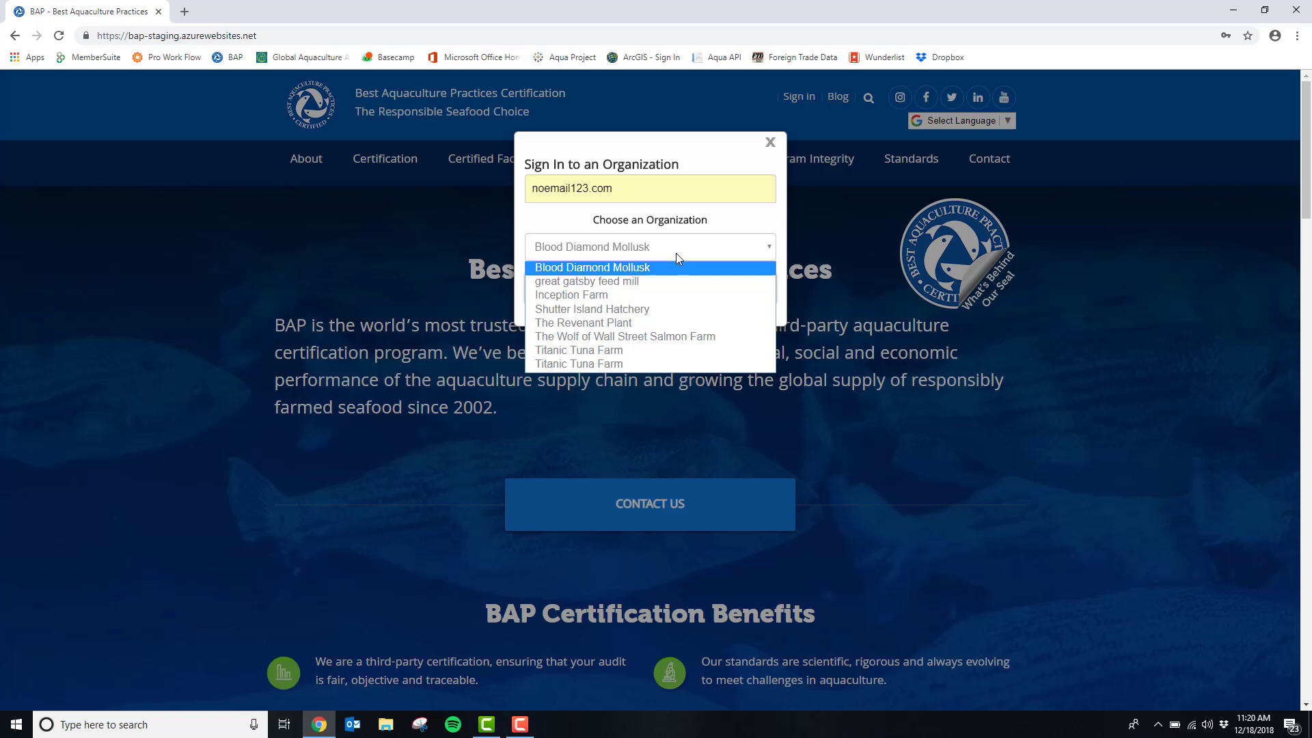
{"action": "left_click", "coordinate": [661, 323]}
{"action": "left_click", "coordinate": [662, 287]}
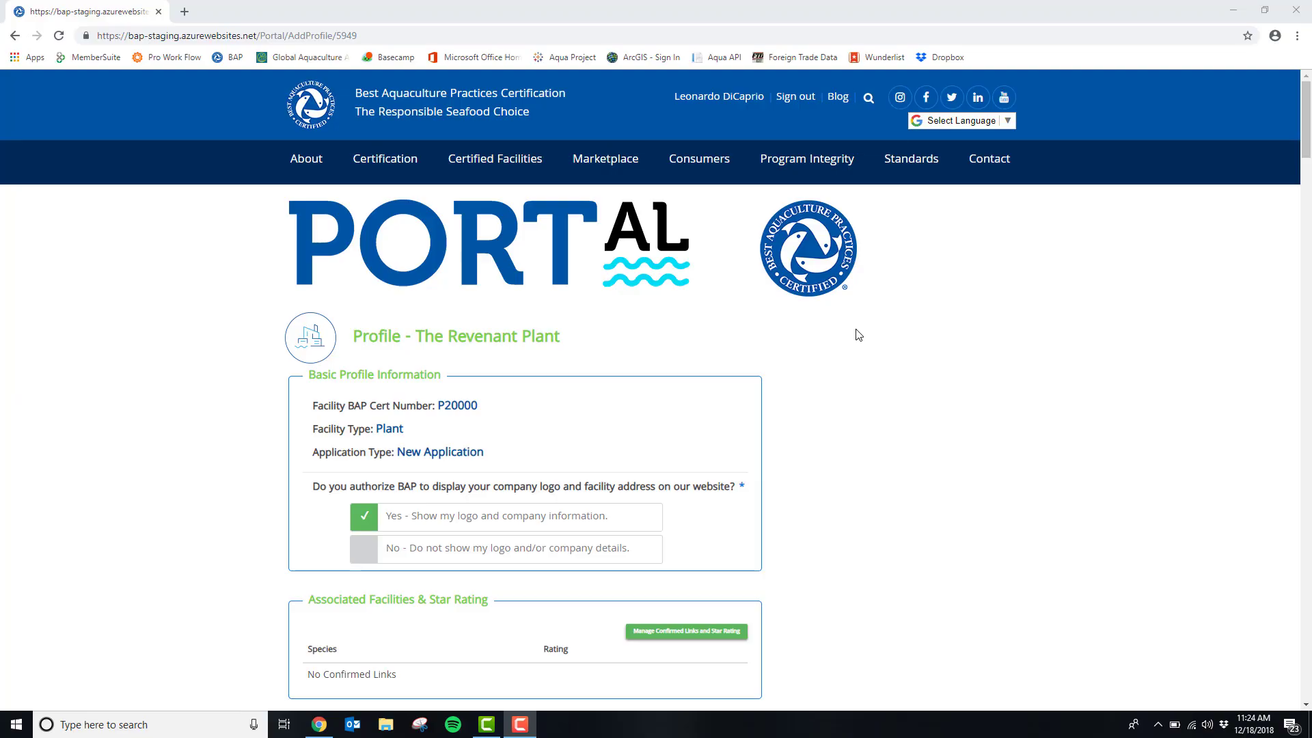
Drop the facility marker on the map at latitude 16.93444115875429, longitude 81.79728749776193.
{"action": "scroll", "coordinate": [833, 366], "scroll_direction": "down", "scroll_amount": 2}
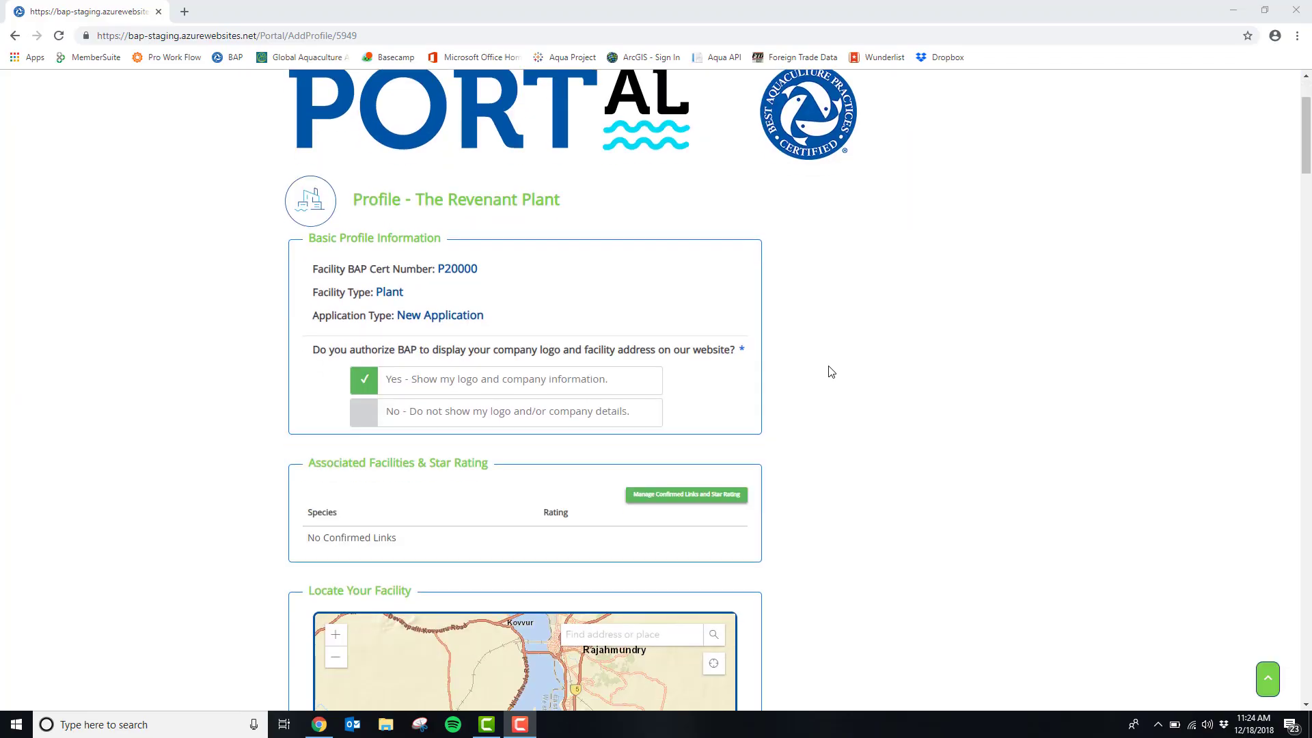
{"action": "scroll", "coordinate": [831, 371], "scroll_direction": "down", "scroll_amount": 1}
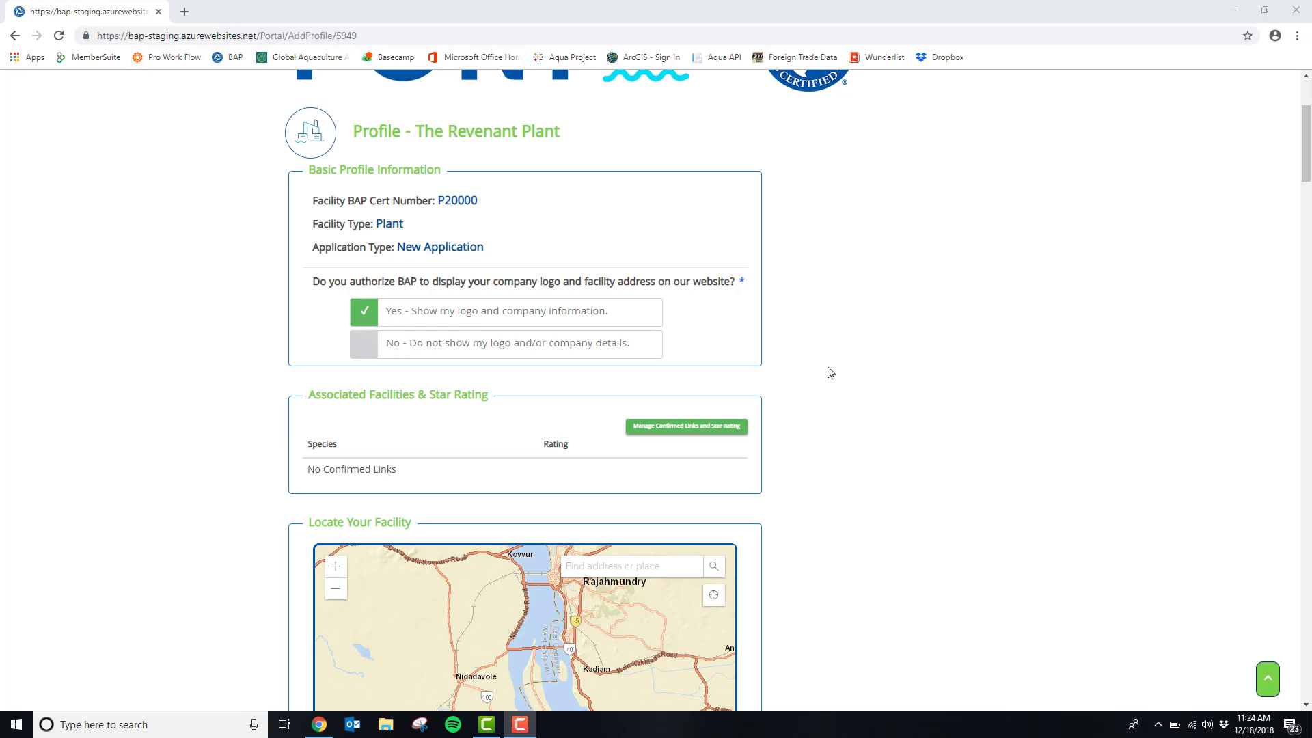
{"action": "scroll", "coordinate": [831, 372], "scroll_direction": "down", "scroll_amount": 4}
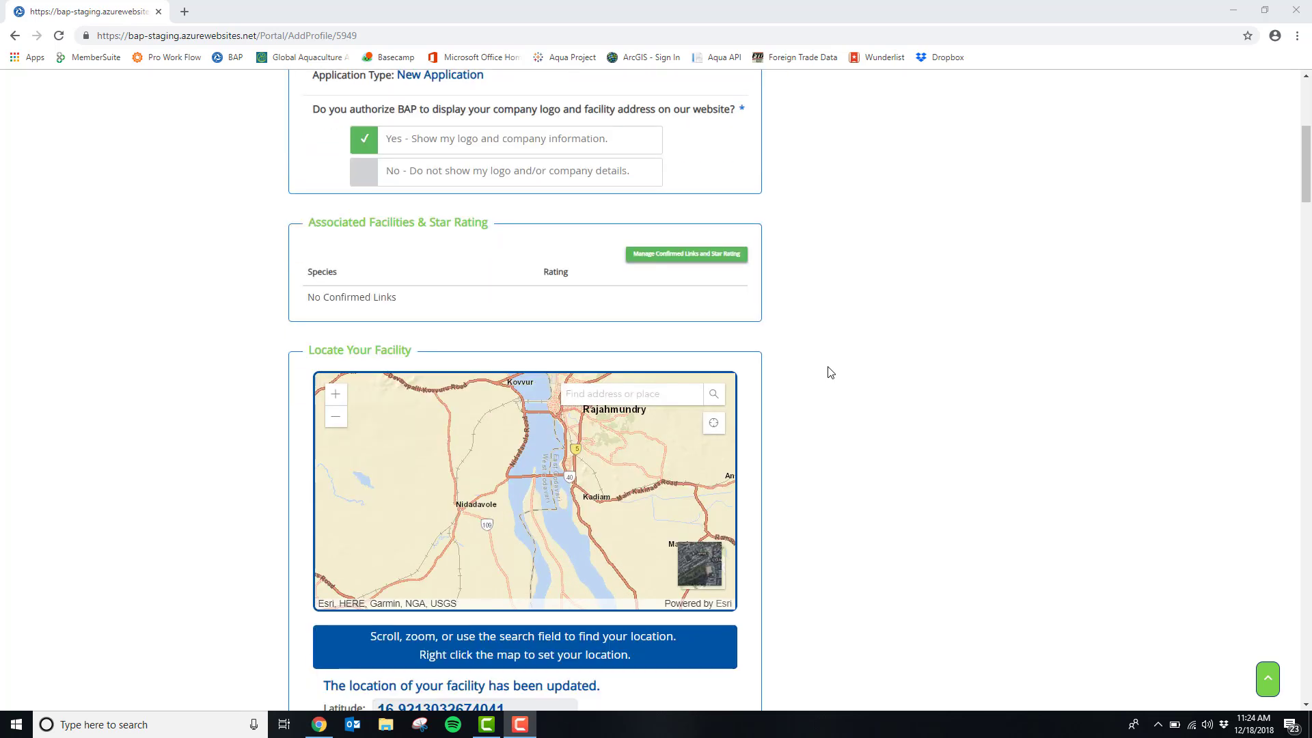
{"action": "left_click", "coordinate": [580, 381]}
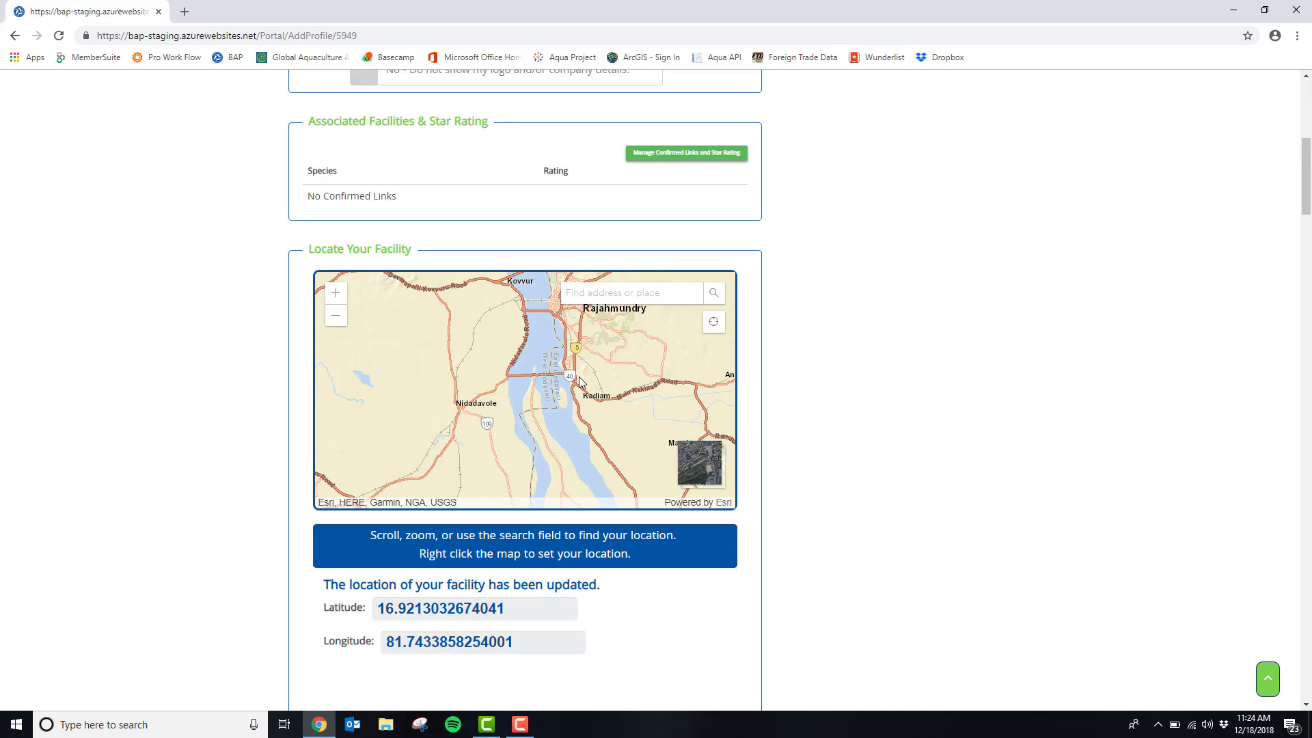
{"action": "right_click", "coordinate": [579, 376]}
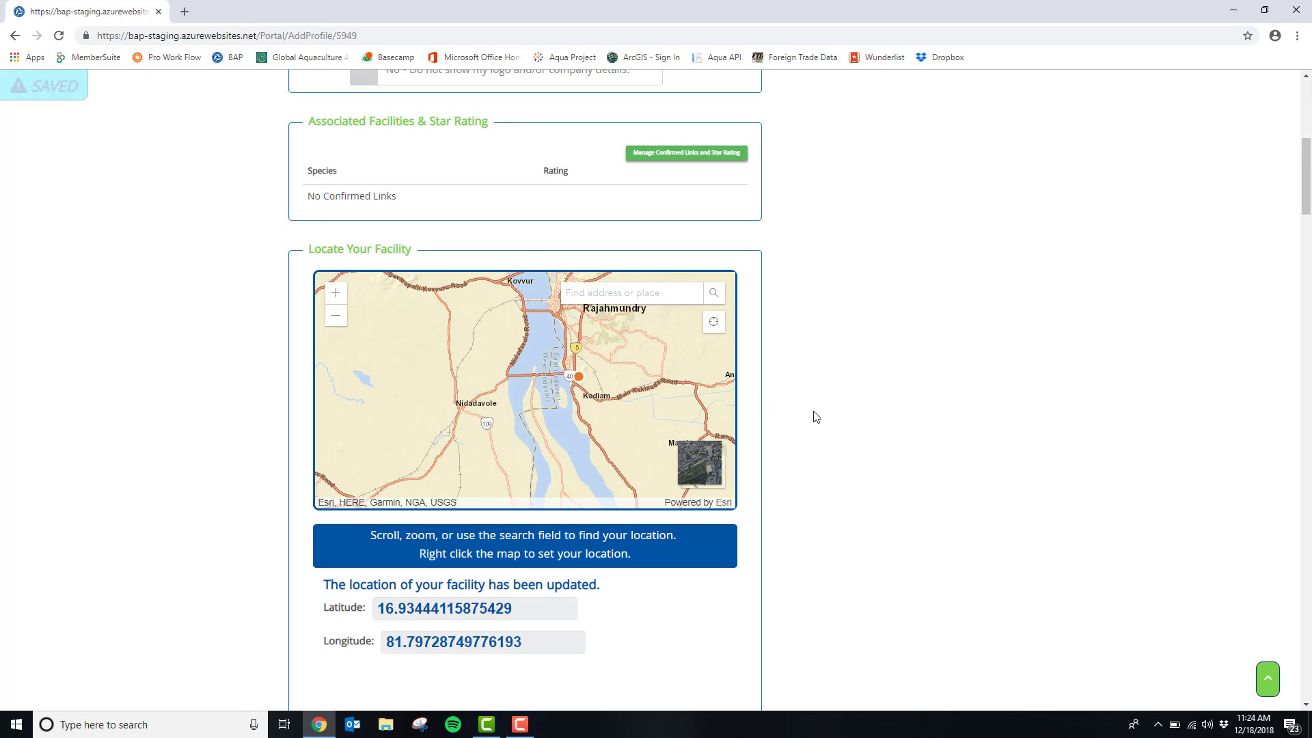
{"action": "scroll", "coordinate": [816, 415], "scroll_direction": "down", "scroll_amount": 3}
{"action": "scroll", "coordinate": [827, 403], "scroll_direction": "down", "scroll_amount": 5}
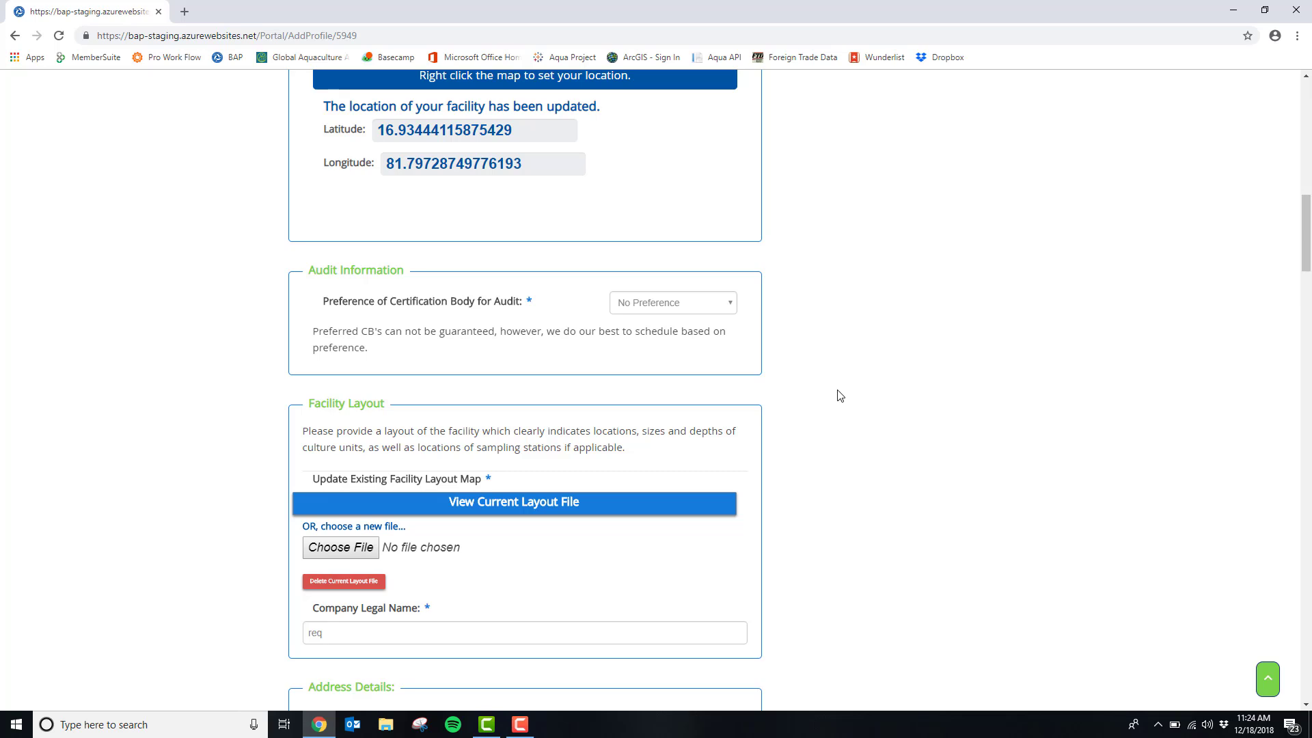
{"action": "scroll", "coordinate": [839, 396], "scroll_direction": "down", "scroll_amount": 5}
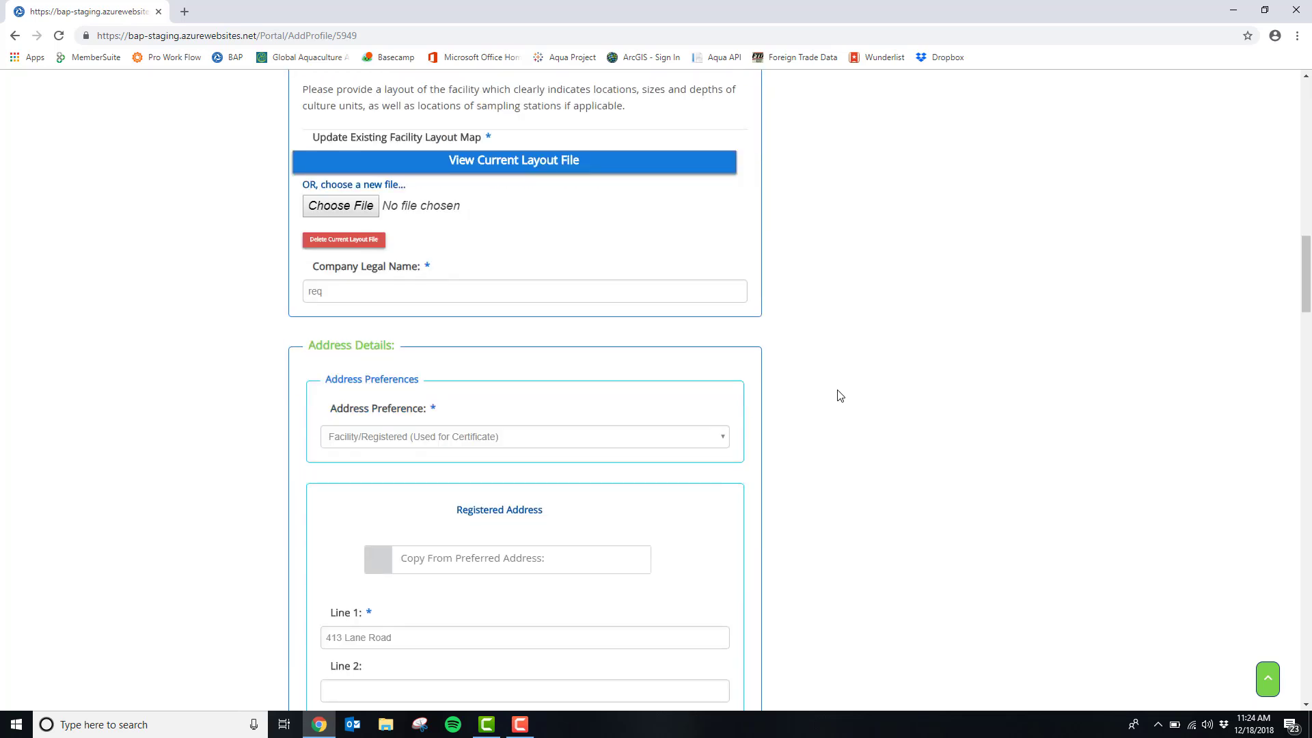
{"action": "scroll", "coordinate": [839, 396], "scroll_direction": "down", "scroll_amount": 1}
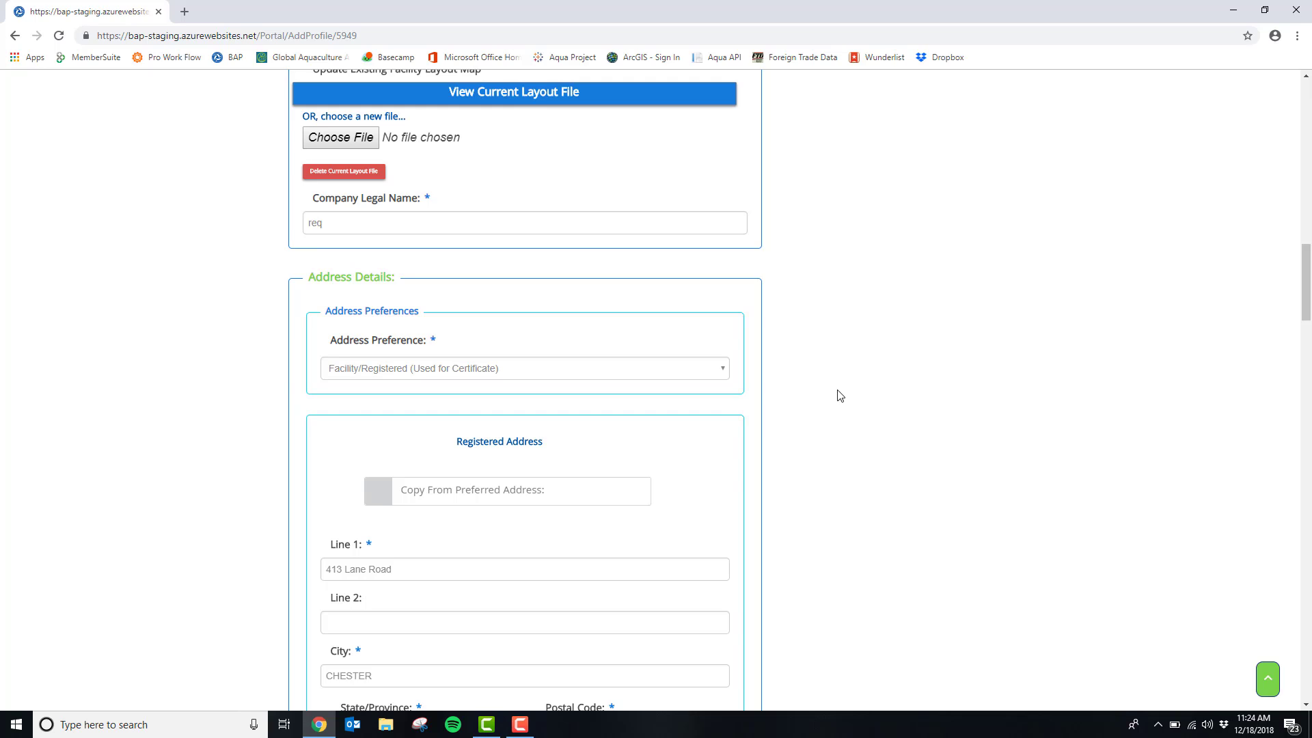
{"action": "scroll", "coordinate": [840, 396], "scroll_direction": "down", "scroll_amount": 3}
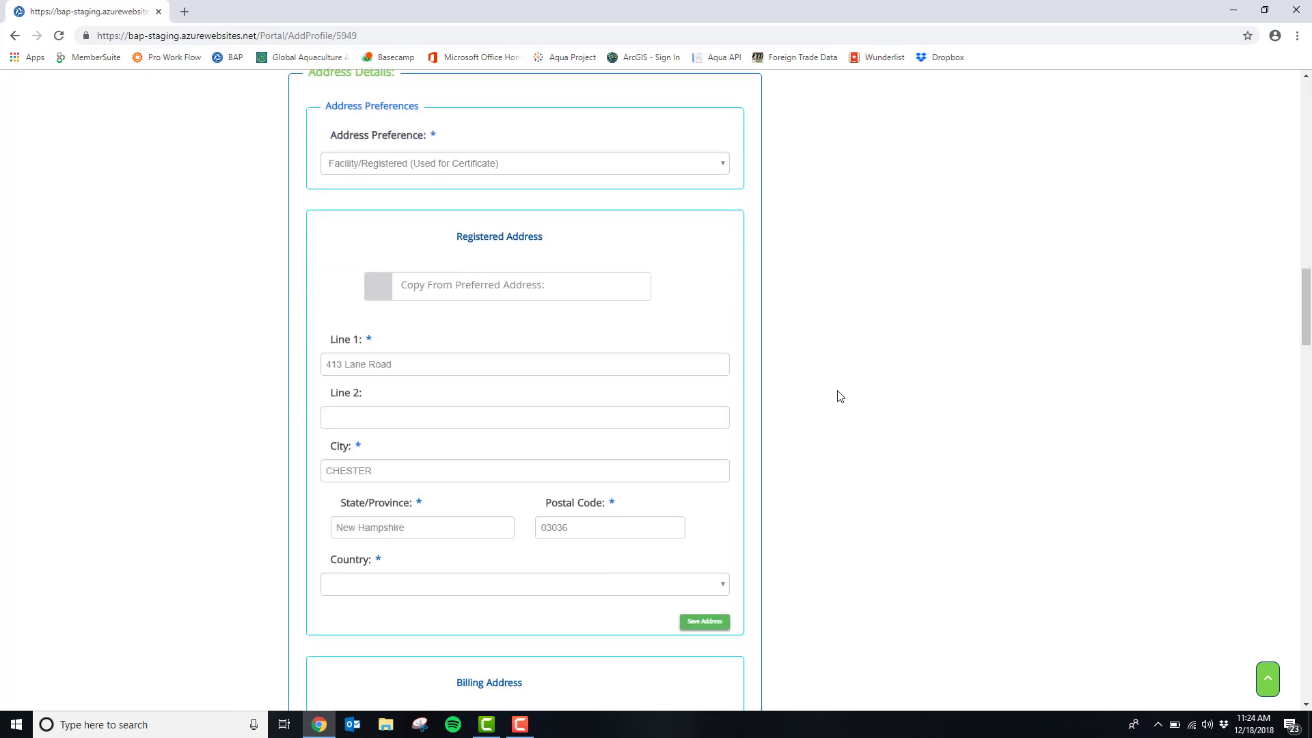
{"action": "scroll", "coordinate": [840, 396], "scroll_direction": "down", "scroll_amount": 7}
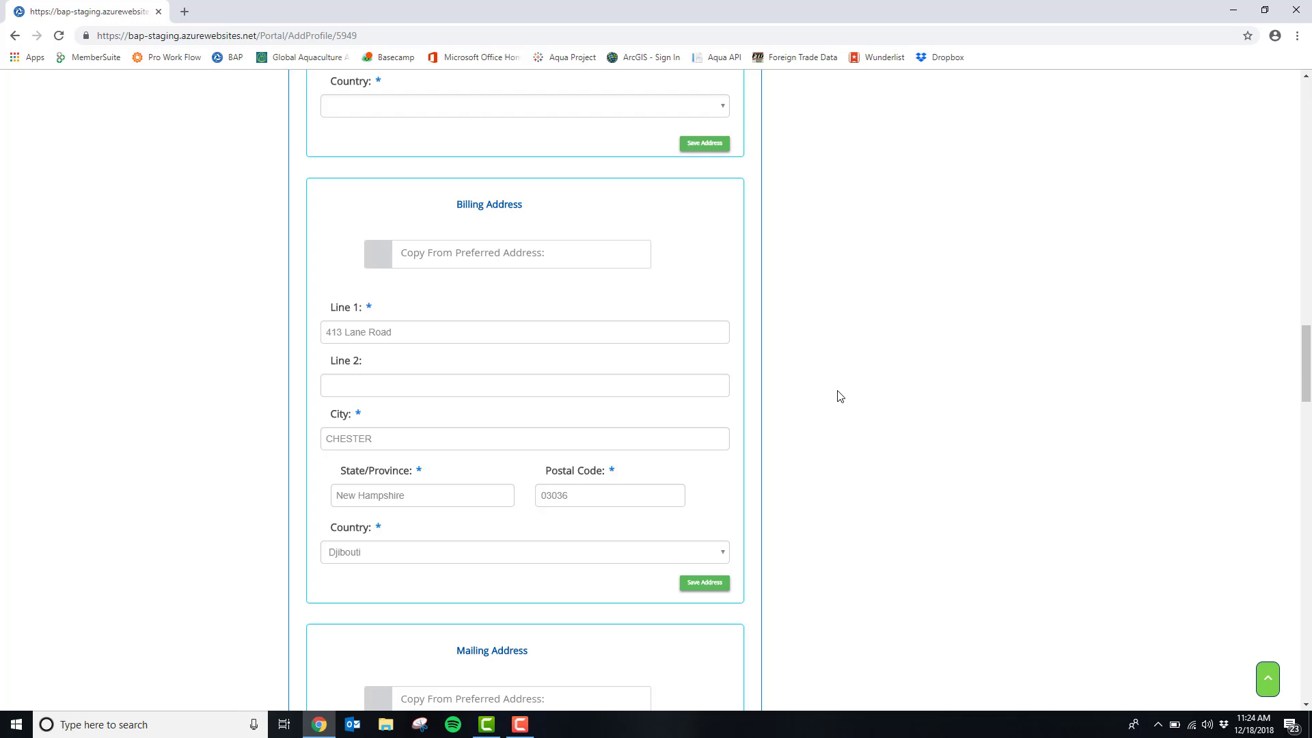
{"action": "scroll", "coordinate": [840, 395], "scroll_direction": "down", "scroll_amount": 10}
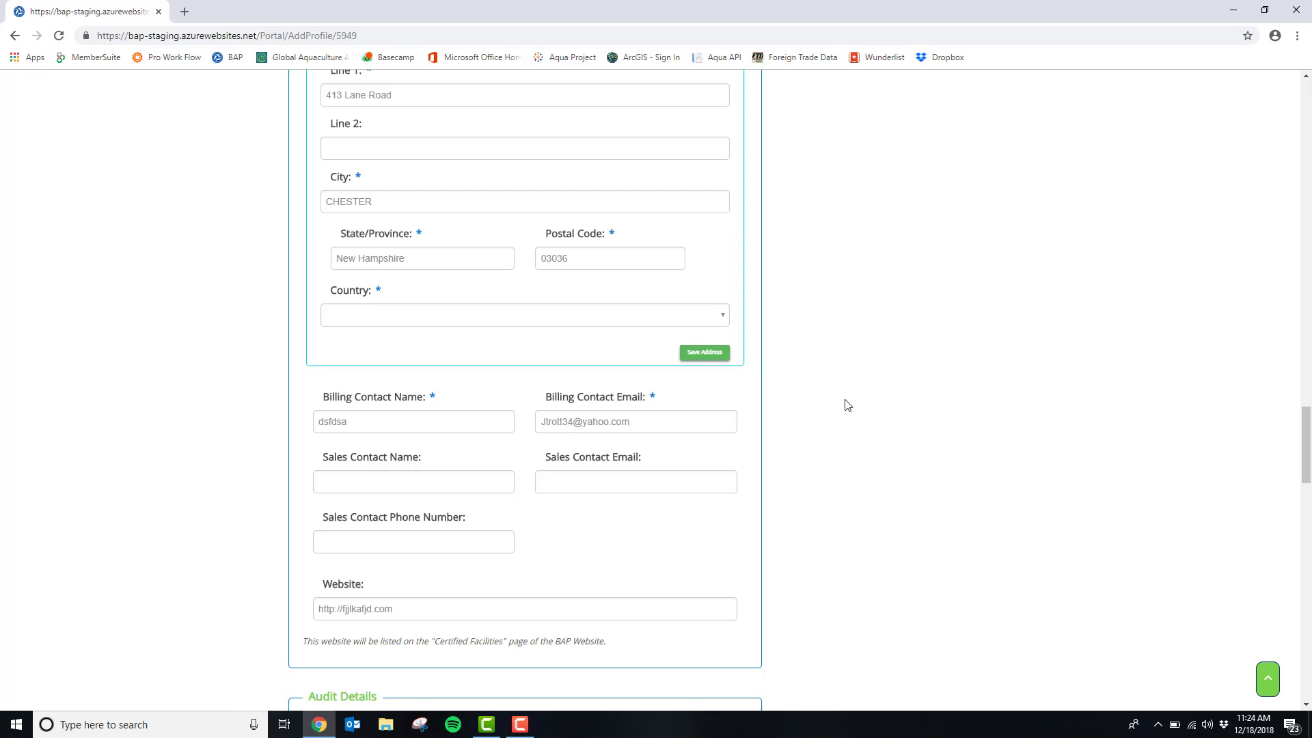
{"action": "scroll", "coordinate": [840, 400], "scroll_direction": "down", "scroll_amount": 7}
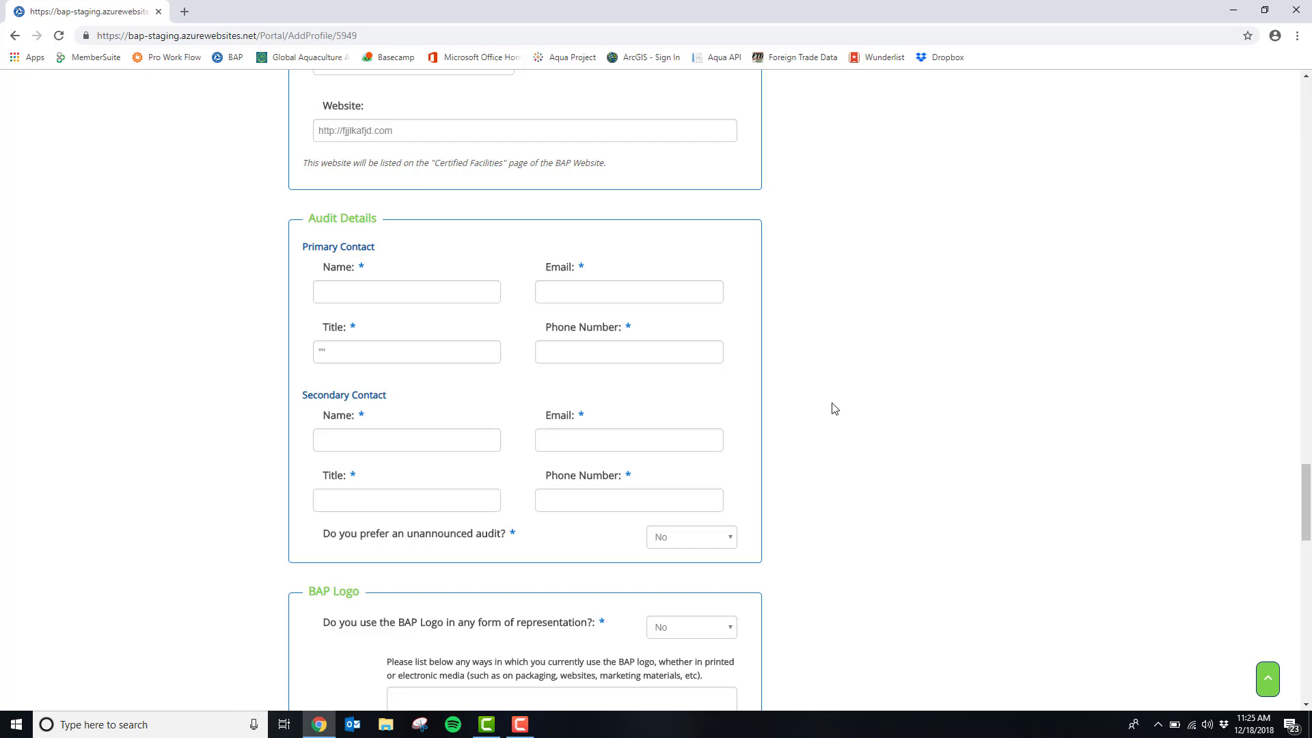
{"action": "scroll", "coordinate": [833, 408], "scroll_direction": "down", "scroll_amount": 5}
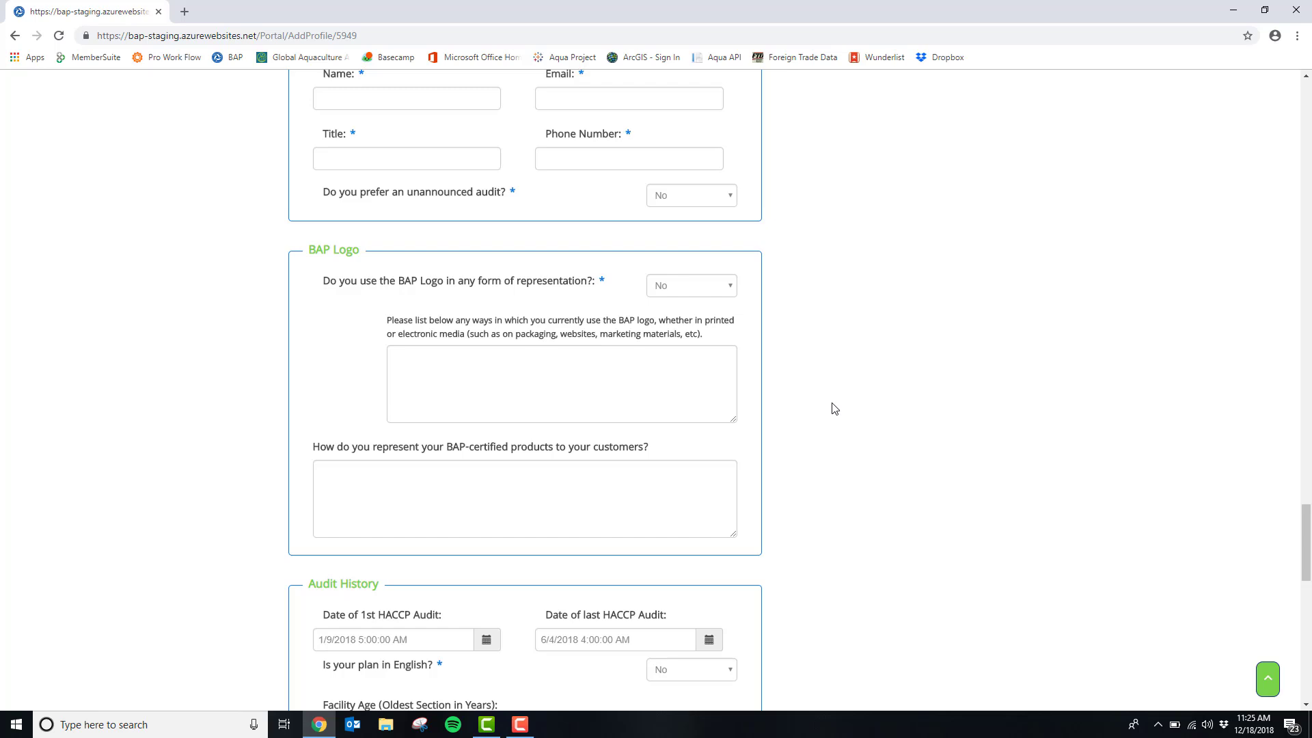
{"action": "scroll", "coordinate": [841, 410], "scroll_direction": "down", "scroll_amount": 1}
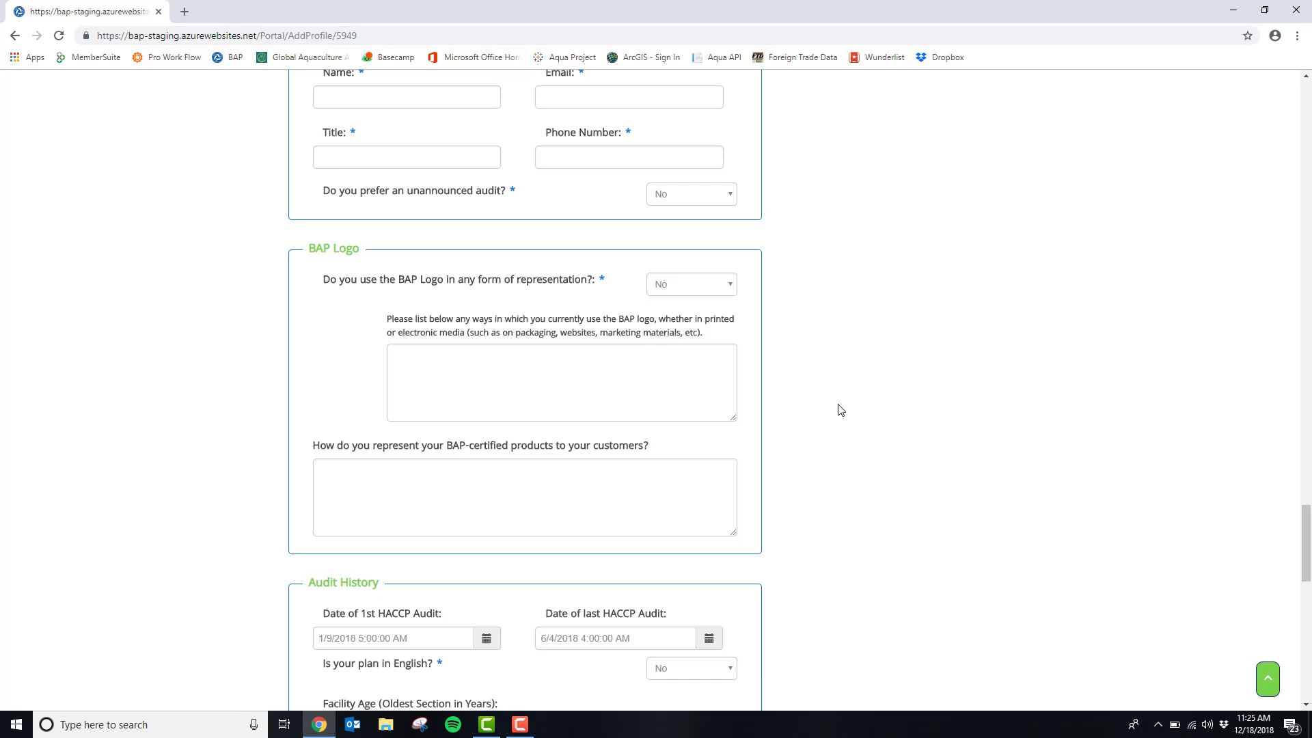
{"action": "scroll", "coordinate": [840, 410], "scroll_direction": "down", "scroll_amount": 6}
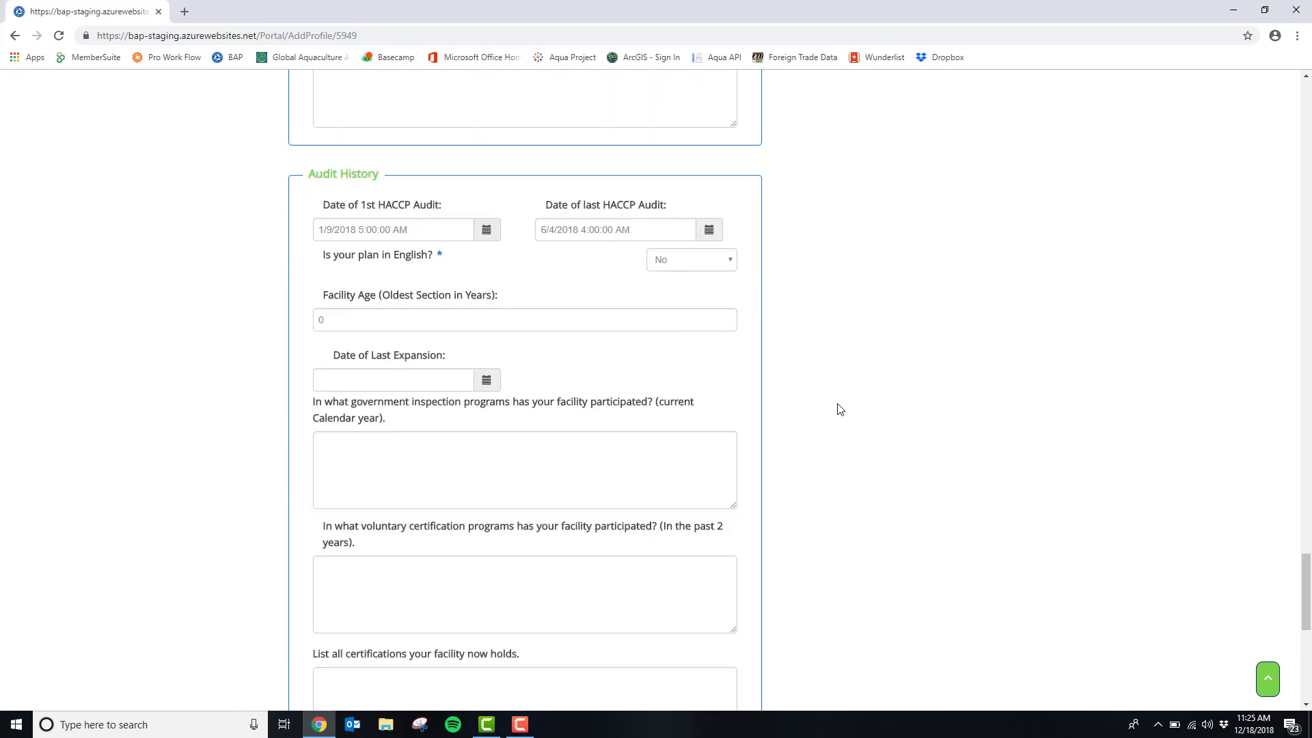
{"action": "scroll", "coordinate": [840, 410], "scroll_direction": "down", "scroll_amount": 6}
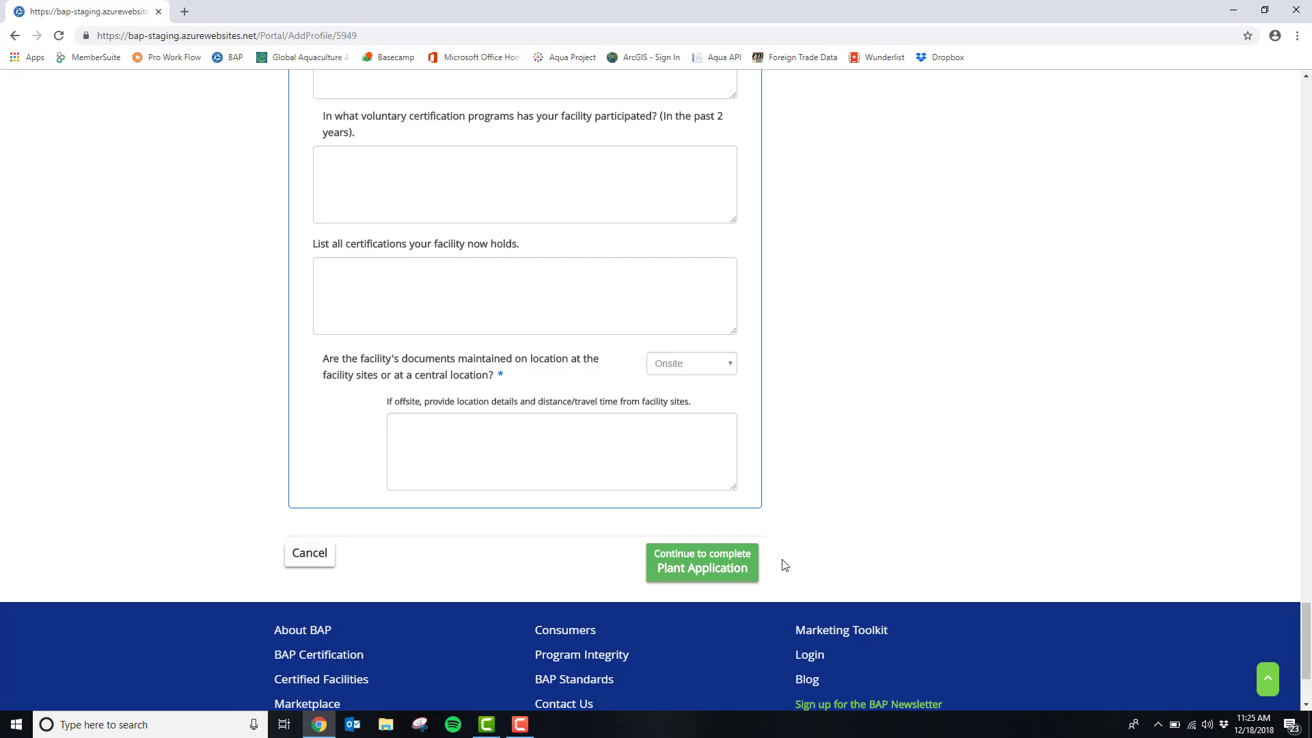
{"action": "left_click", "coordinate": [732, 576]}
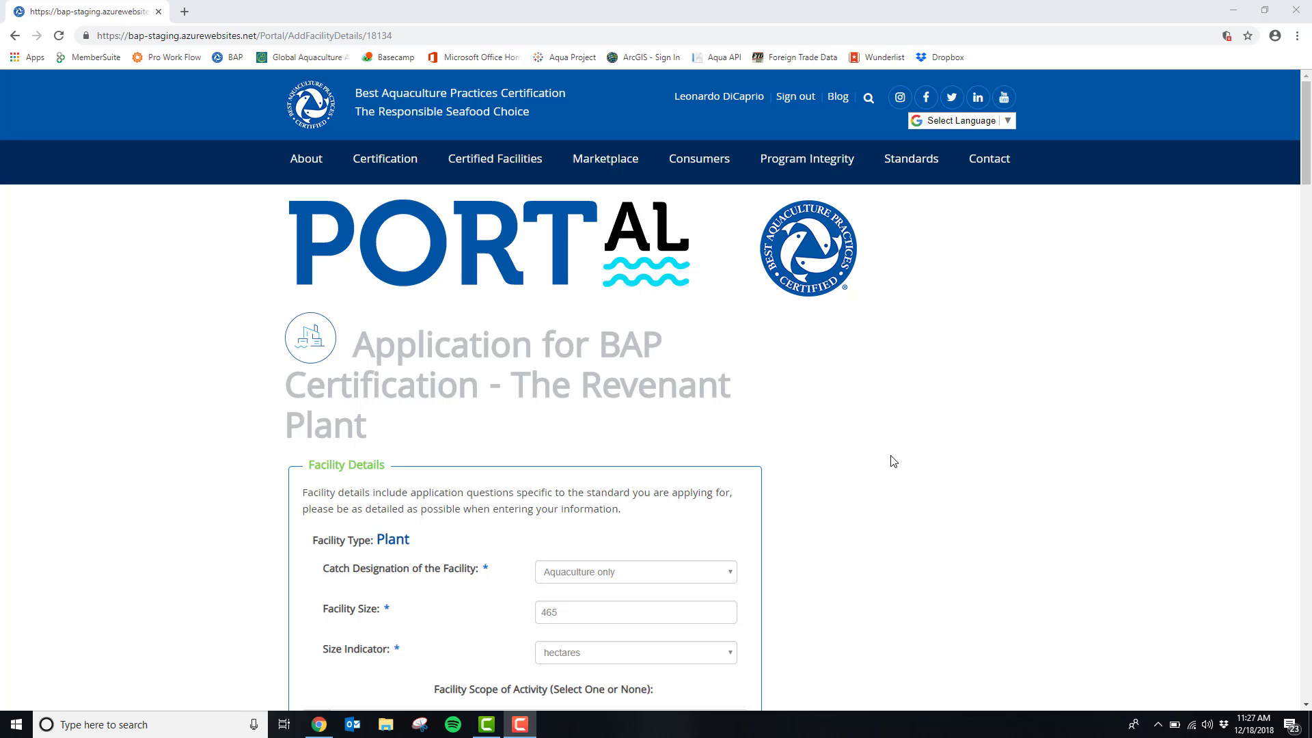
{"action": "scroll", "coordinate": [893, 461], "scroll_direction": "down", "scroll_amount": 1}
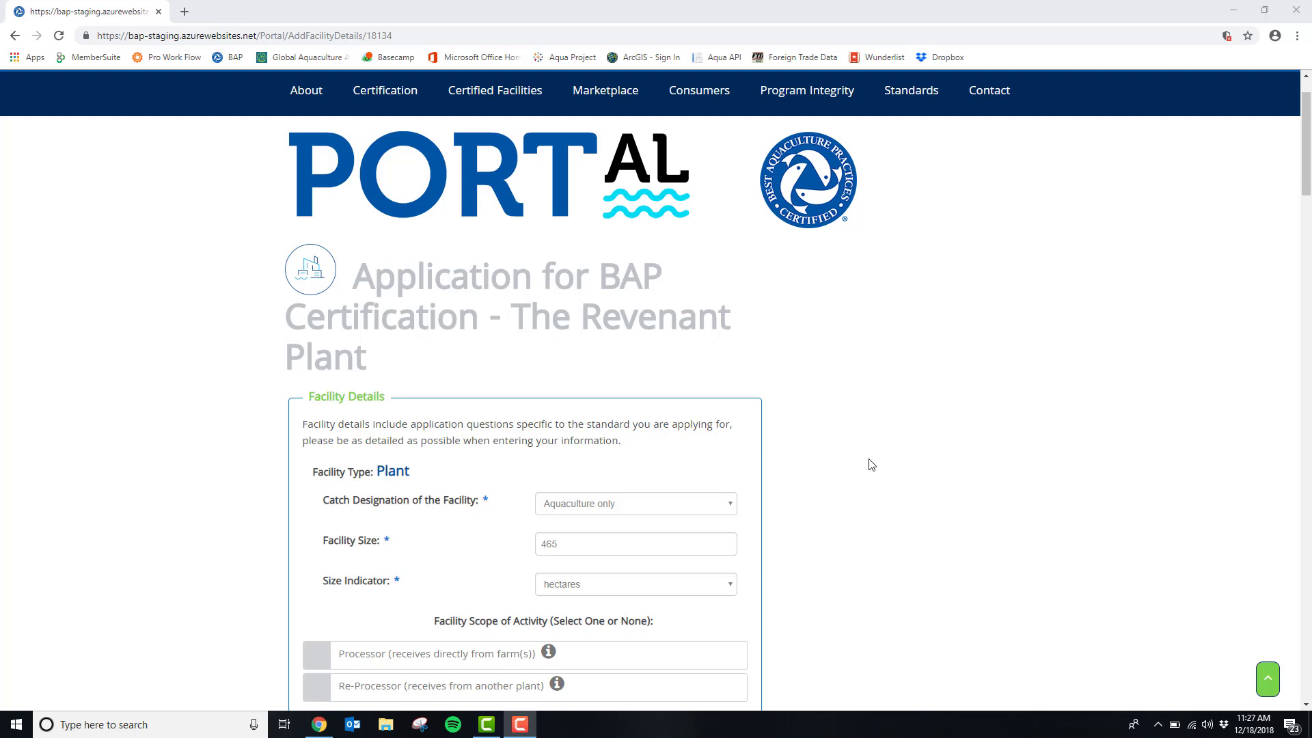
{"action": "scroll", "coordinate": [871, 465], "scroll_direction": "down", "scroll_amount": 5}
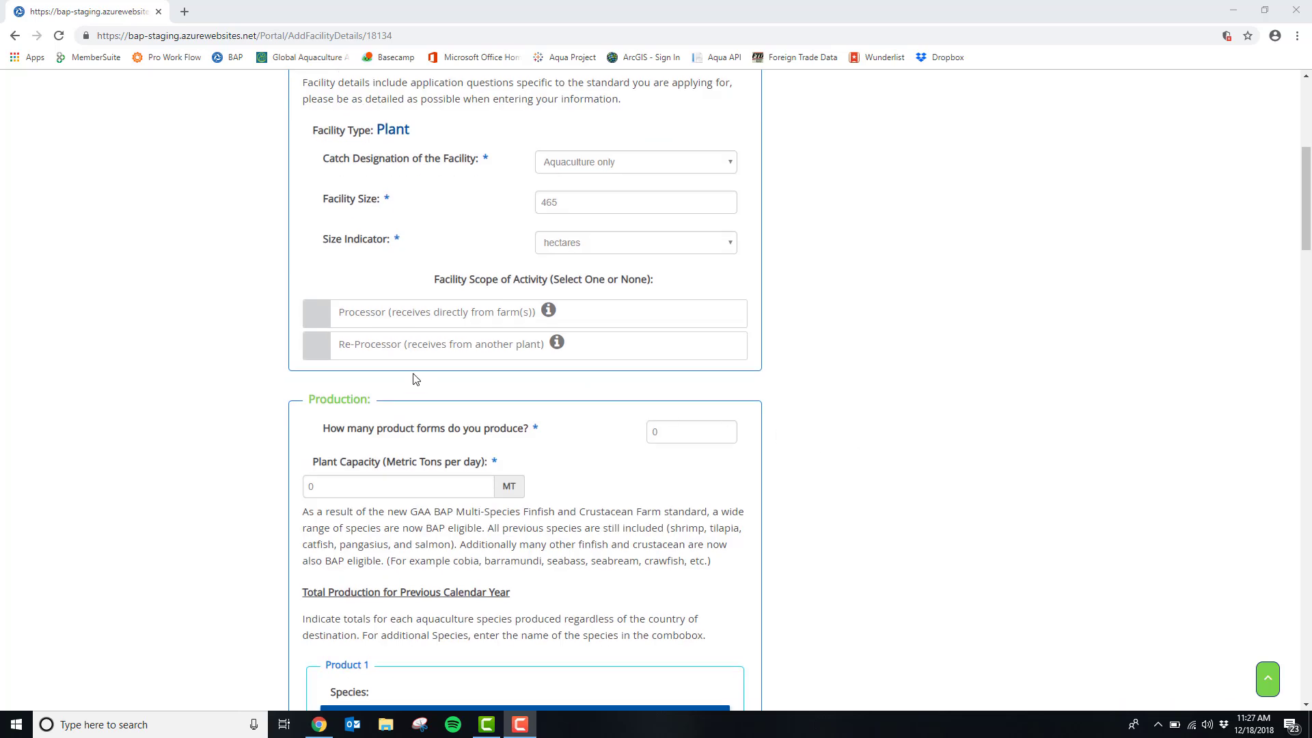
{"action": "mouse_move", "coordinate": [393, 328]}
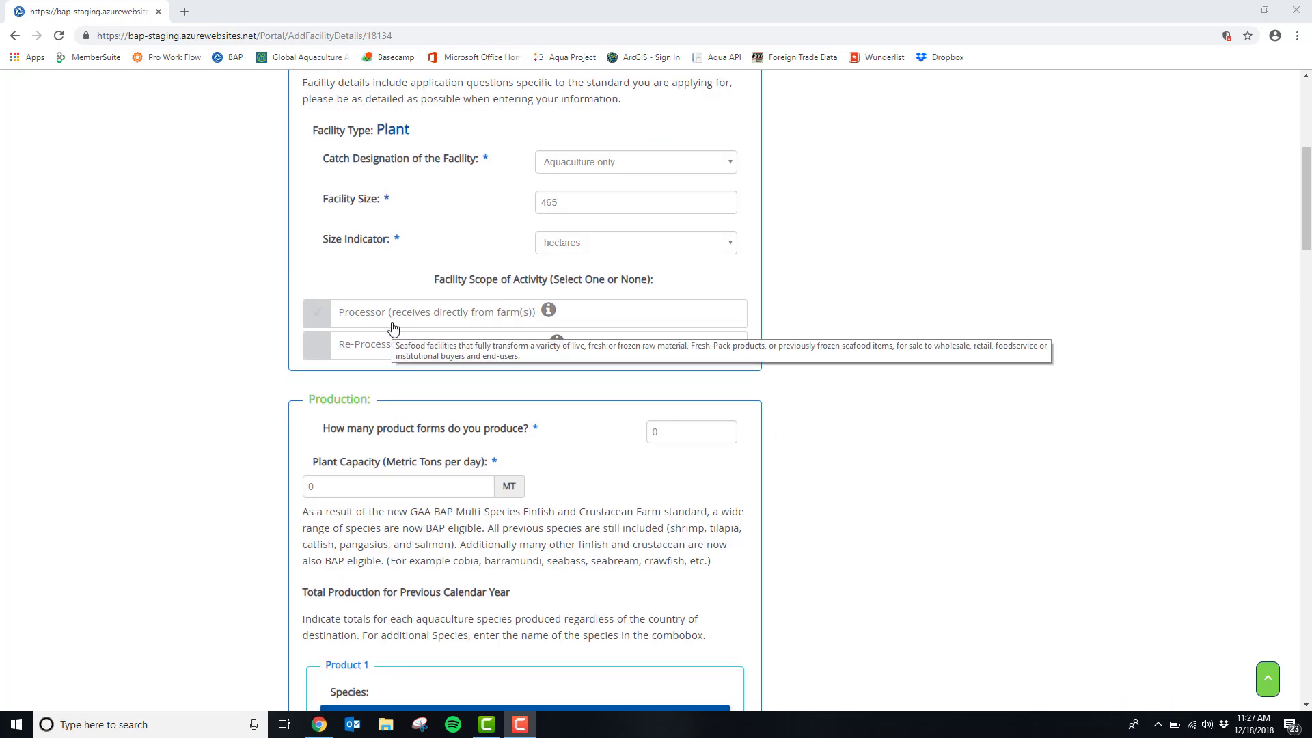
{"action": "mouse_move", "coordinate": [436, 358]}
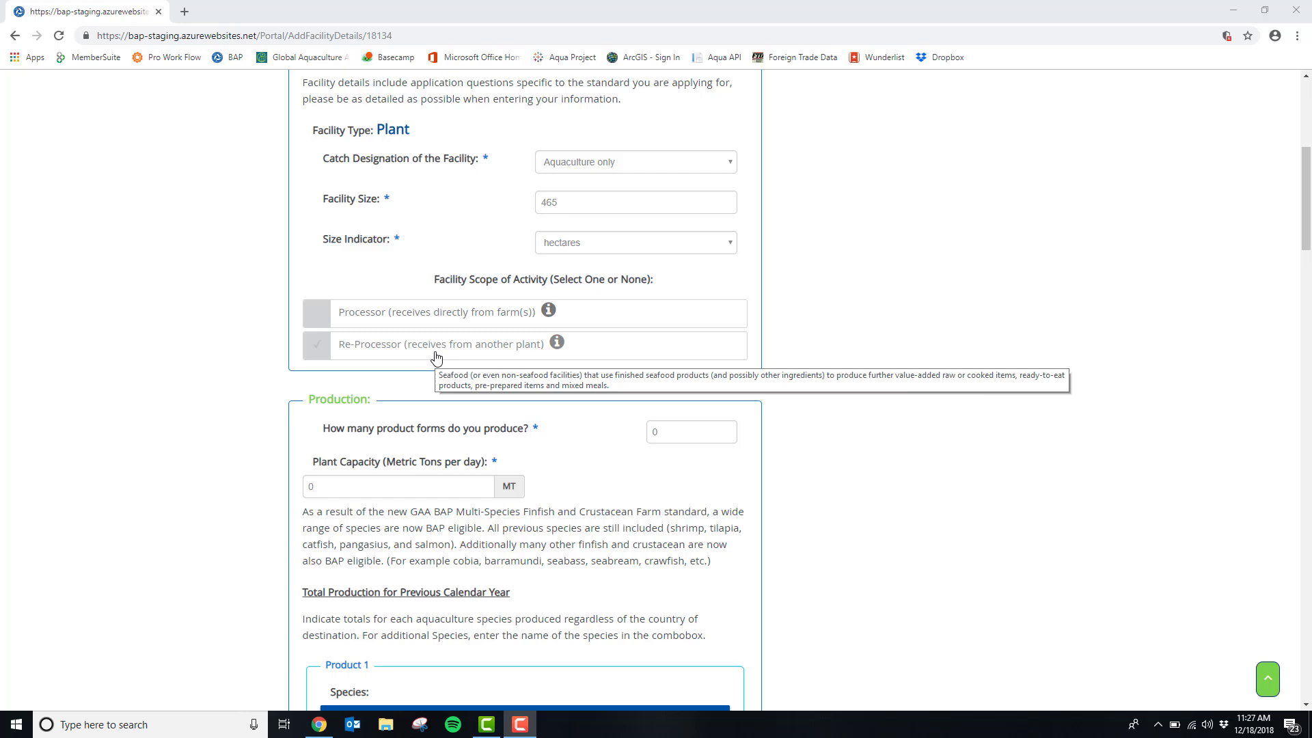
{"action": "scroll", "coordinate": [222, 395], "scroll_direction": "down", "scroll_amount": 2}
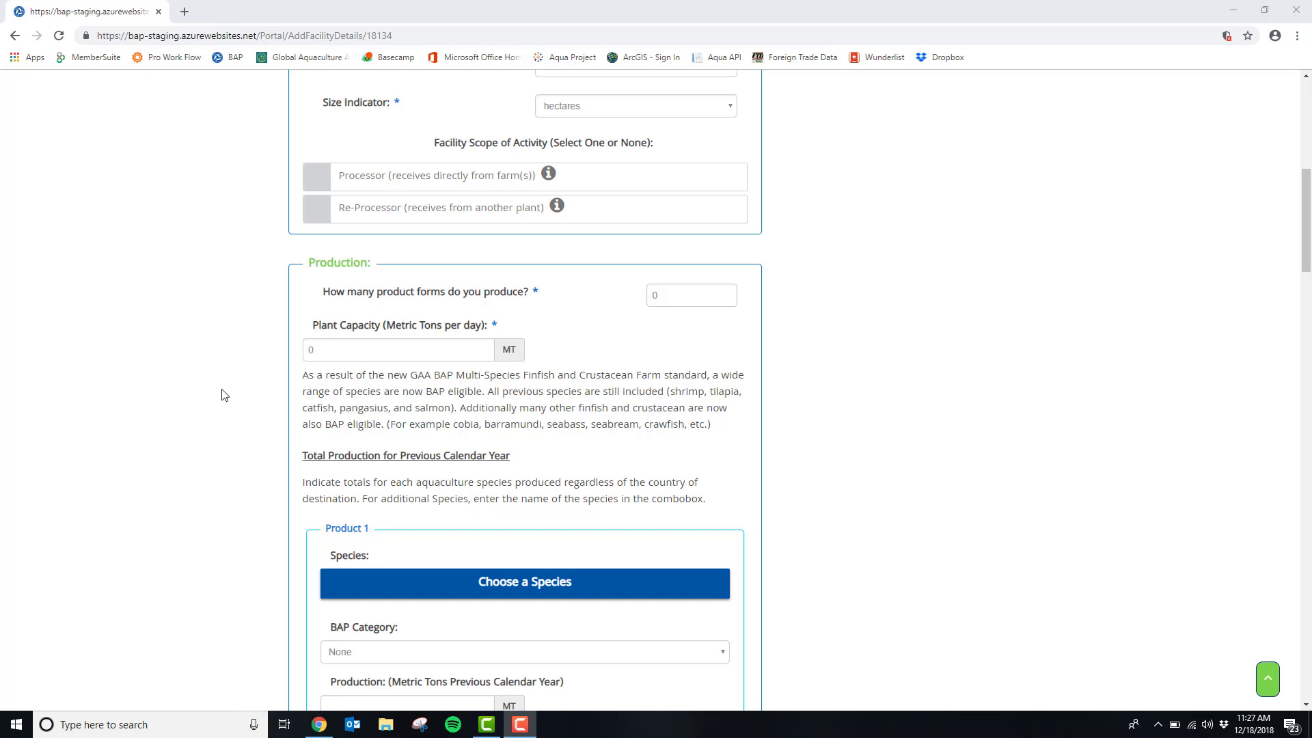
{"action": "scroll", "coordinate": [222, 395], "scroll_direction": "down", "scroll_amount": 3}
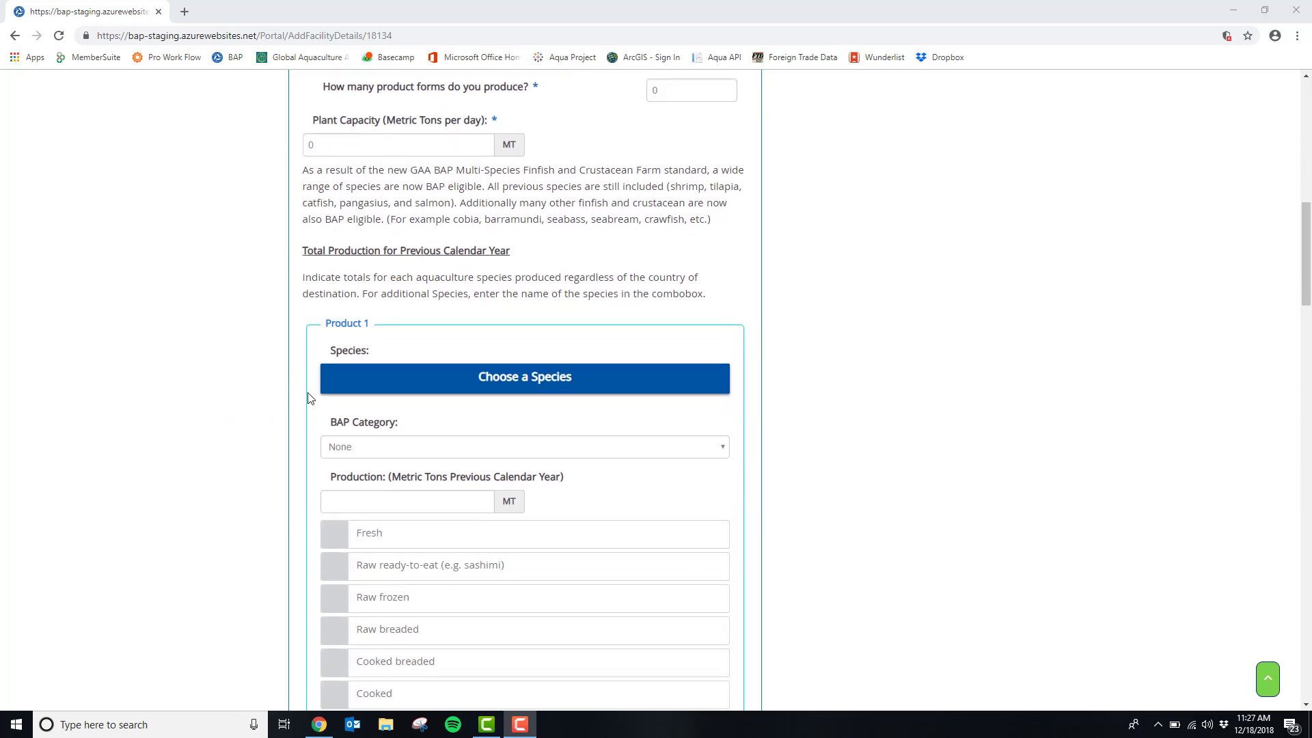
{"action": "scroll", "coordinate": [308, 398], "scroll_direction": "down", "scroll_amount": 3}
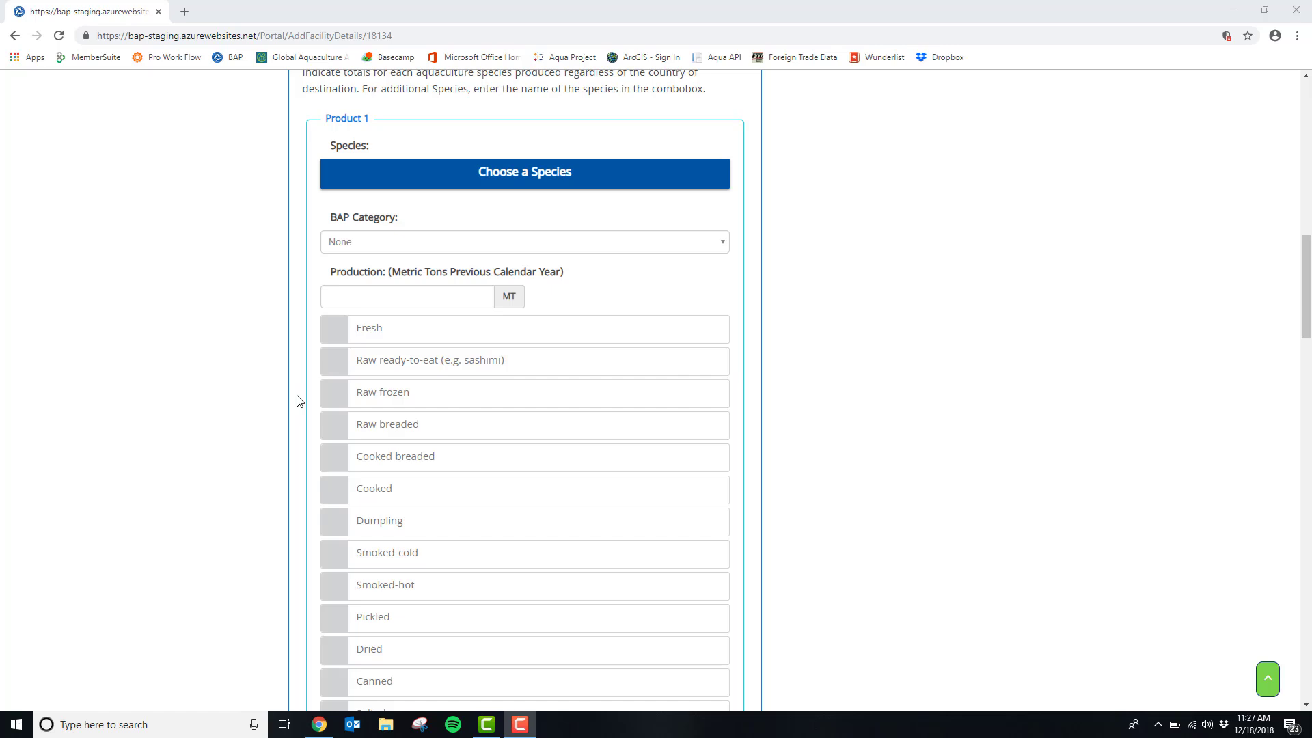
{"action": "scroll", "coordinate": [297, 402], "scroll_direction": "down", "scroll_amount": 6}
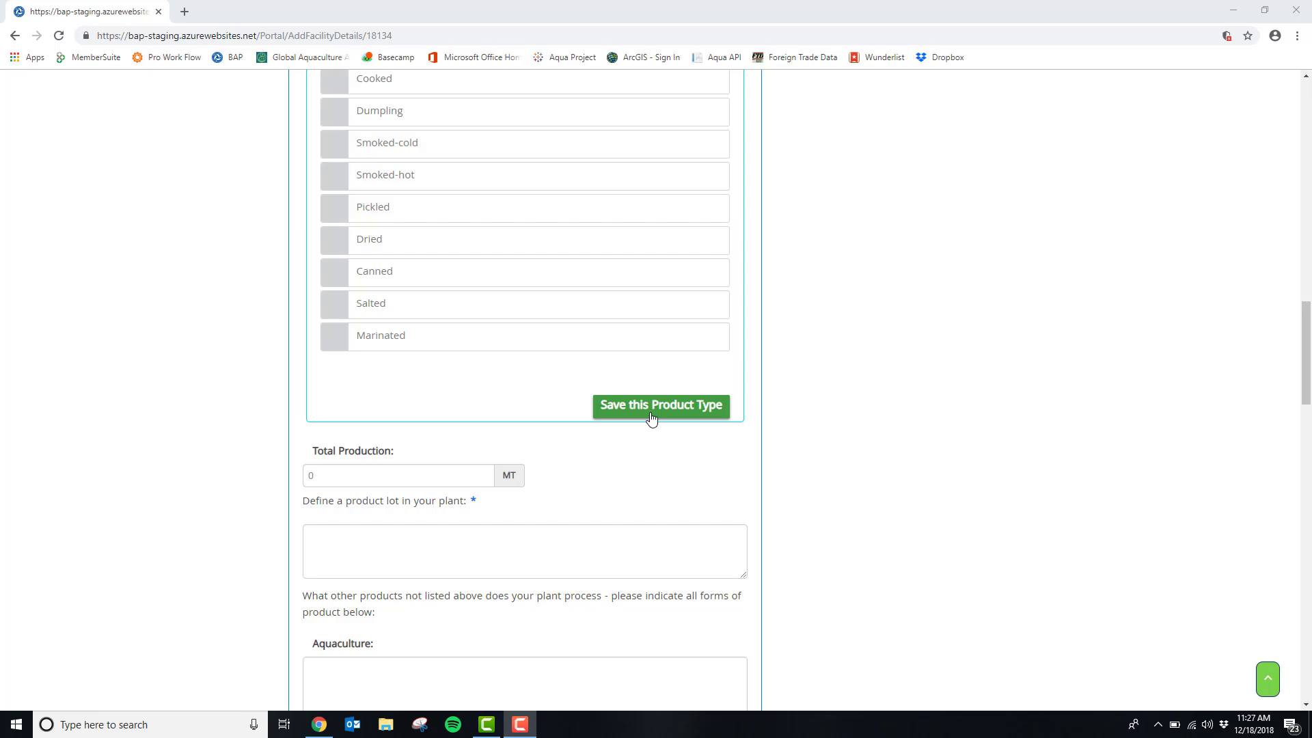
{"action": "scroll", "coordinate": [651, 419], "scroll_direction": "down", "scroll_amount": 5}
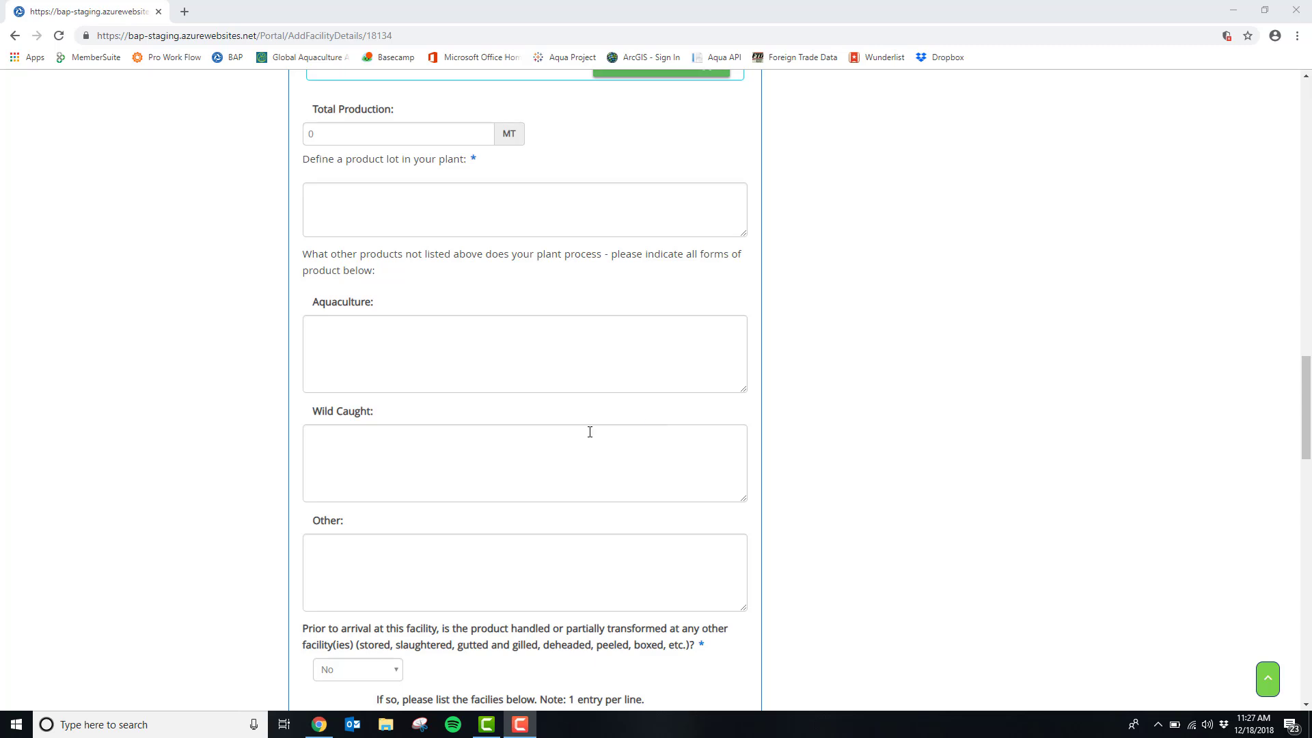
{"action": "scroll", "coordinate": [589, 432], "scroll_direction": "down", "scroll_amount": 6}
{"action": "scroll", "coordinate": [588, 432], "scroll_direction": "down", "scroll_amount": 1}
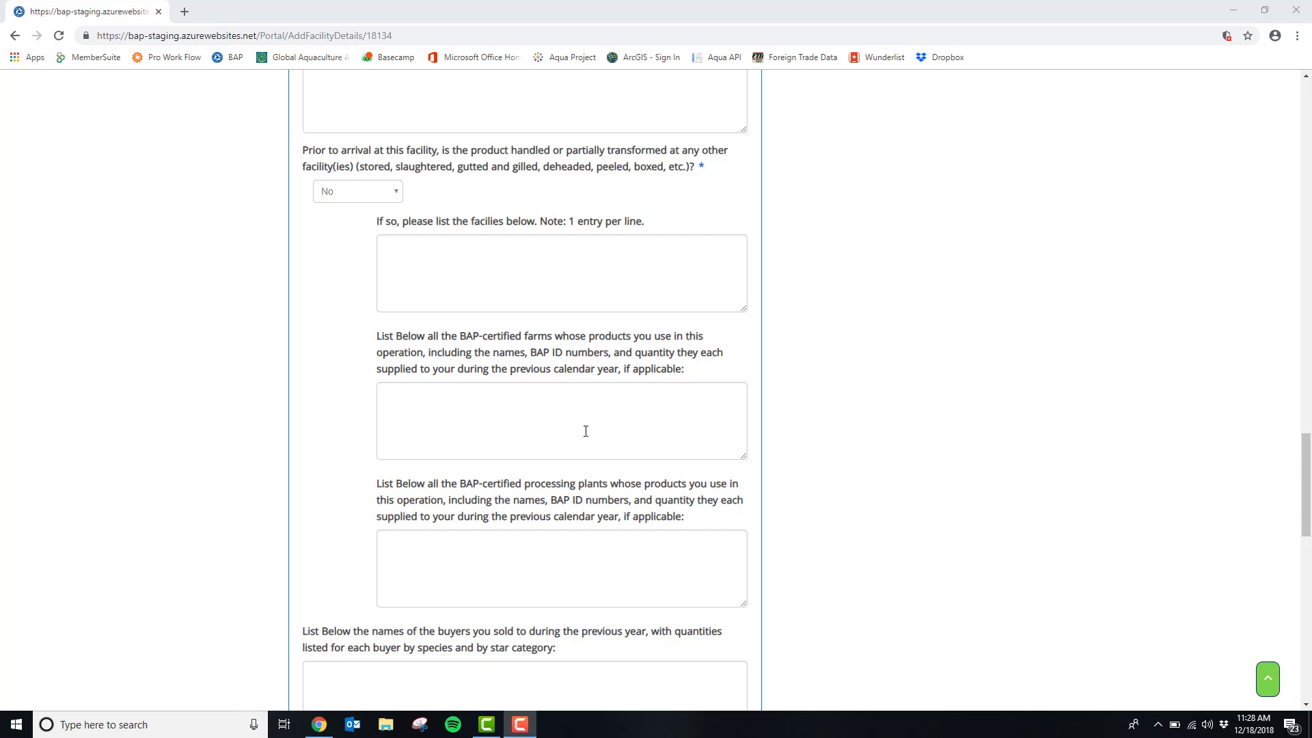
{"action": "scroll", "coordinate": [308, 404], "scroll_direction": "down", "scroll_amount": 3}
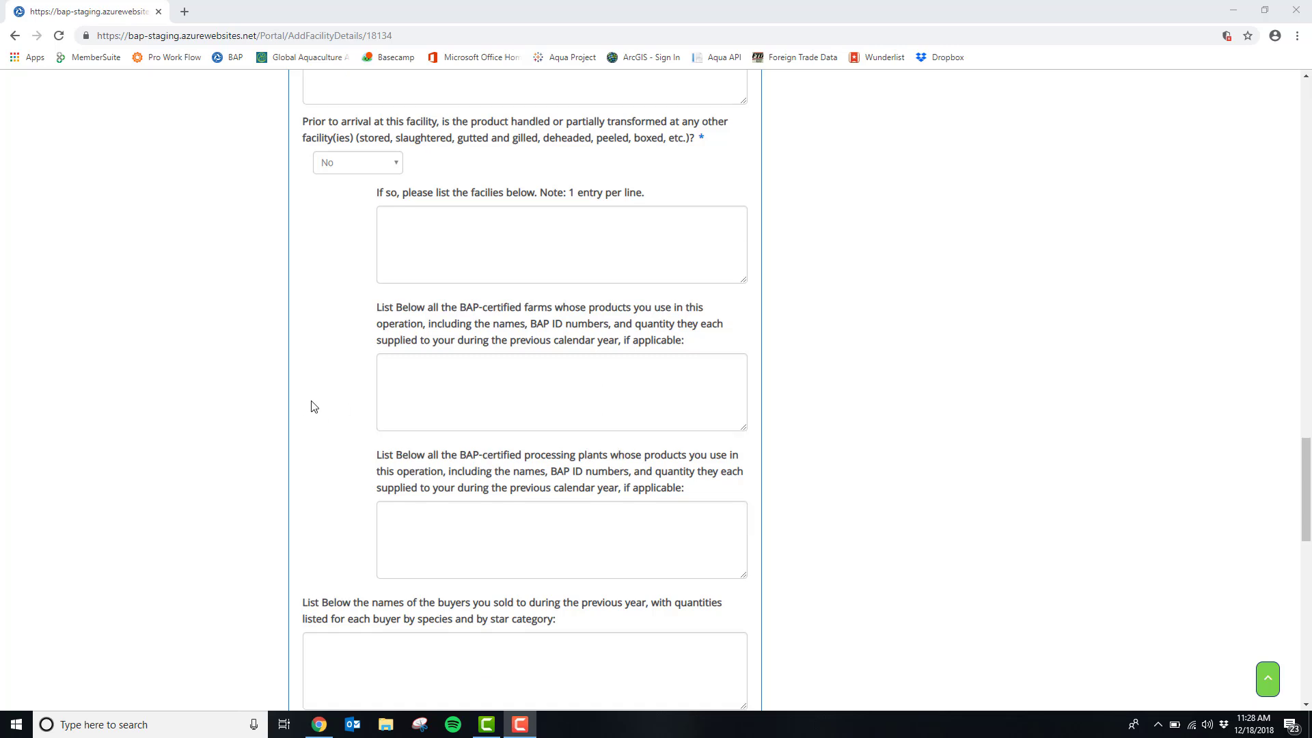
{"action": "scroll", "coordinate": [308, 402], "scroll_direction": "down", "scroll_amount": 4}
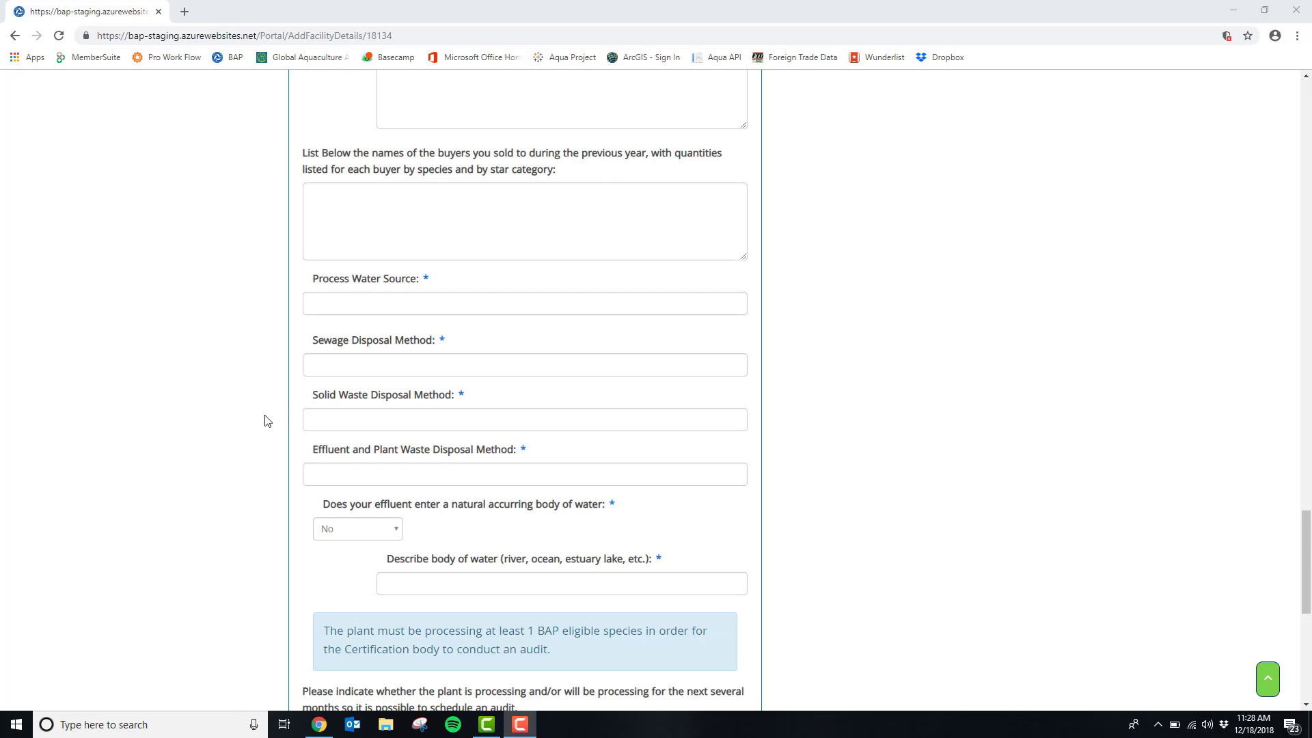
{"action": "scroll", "coordinate": [265, 419], "scroll_direction": "down", "scroll_amount": 4}
{"action": "scroll", "coordinate": [267, 420], "scroll_direction": "down", "scroll_amount": 3}
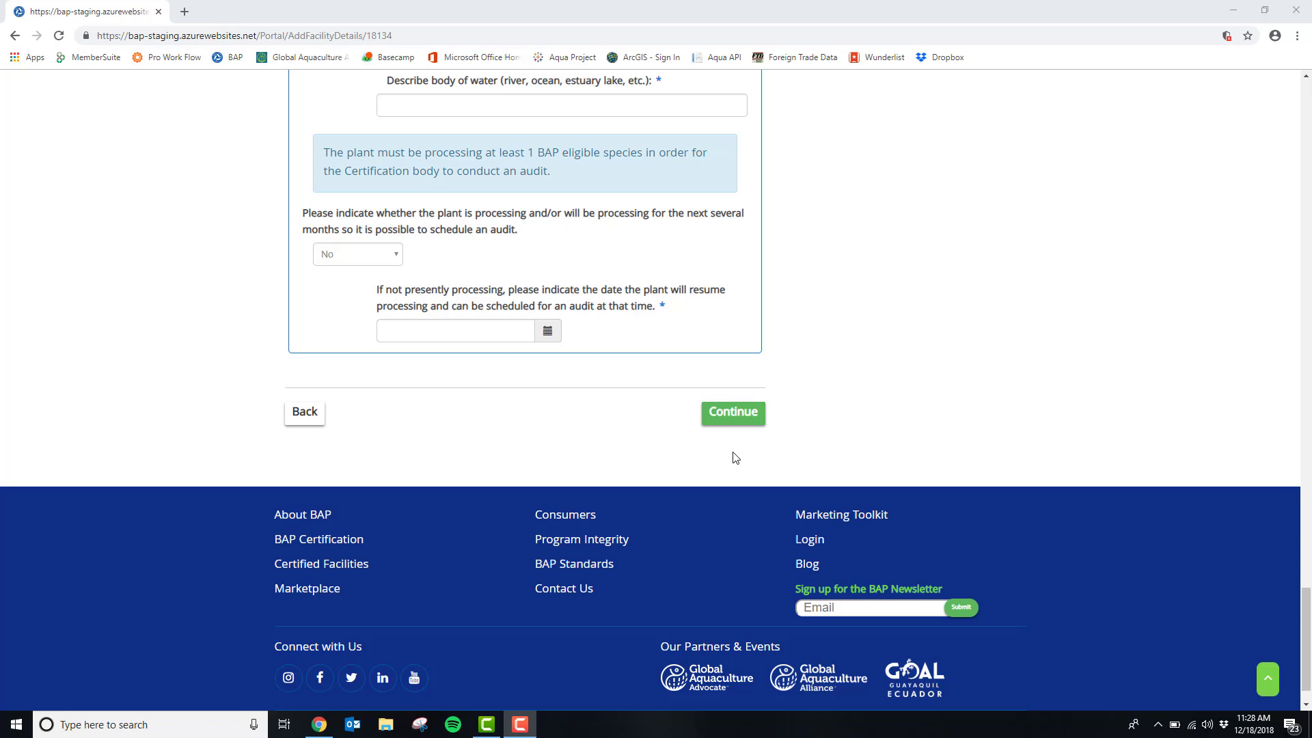
Submit the facility details, then submit the Workforce Details page through Housing Data.
{"action": "left_click", "coordinate": [737, 413]}
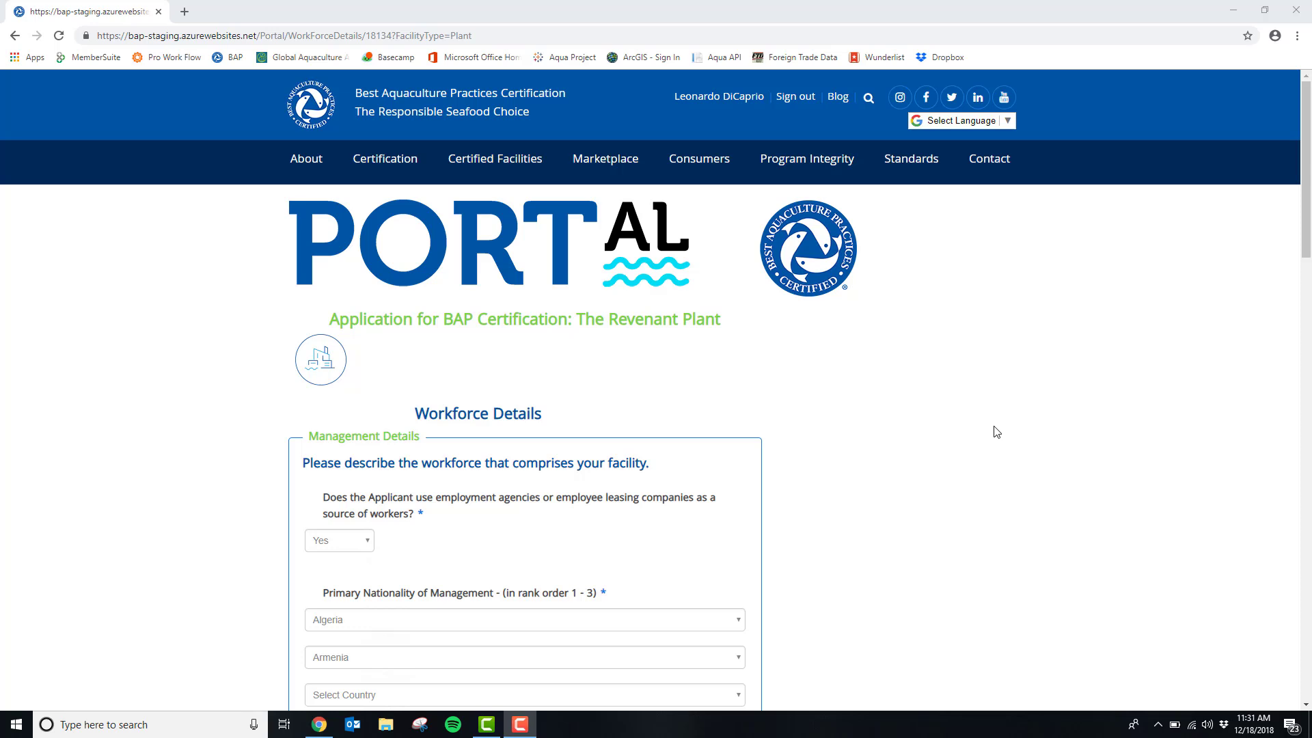
{"action": "scroll", "coordinate": [220, 394], "scroll_direction": "down", "scroll_amount": 3}
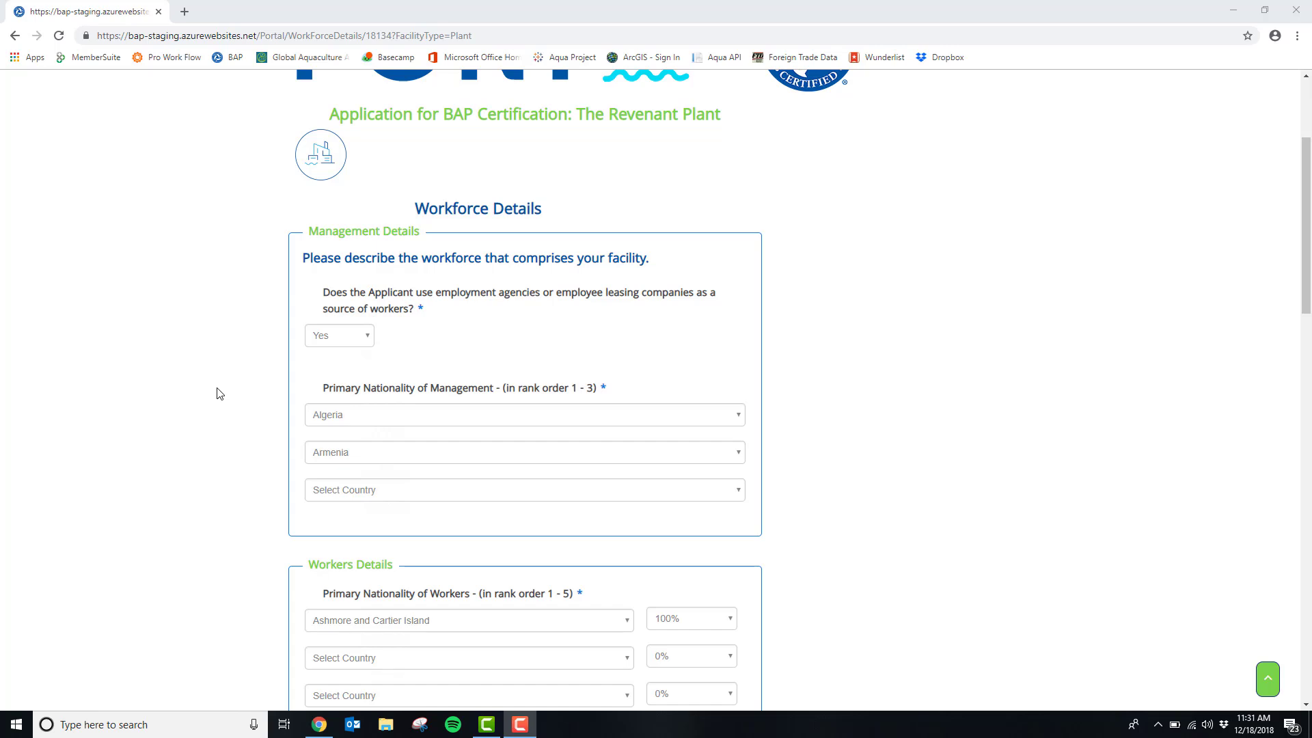
{"action": "scroll", "coordinate": [220, 394], "scroll_direction": "down", "scroll_amount": 4}
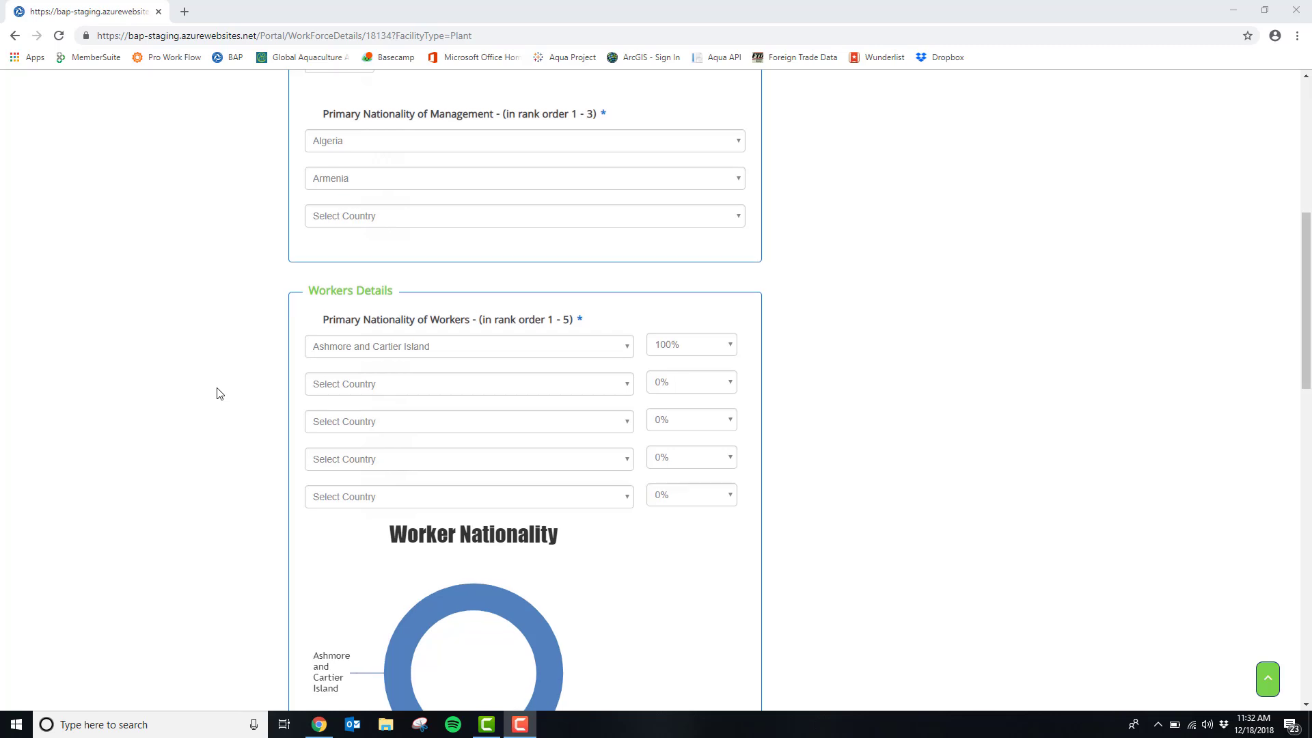
{"action": "scroll", "coordinate": [219, 394], "scroll_direction": "down", "scroll_amount": 8}
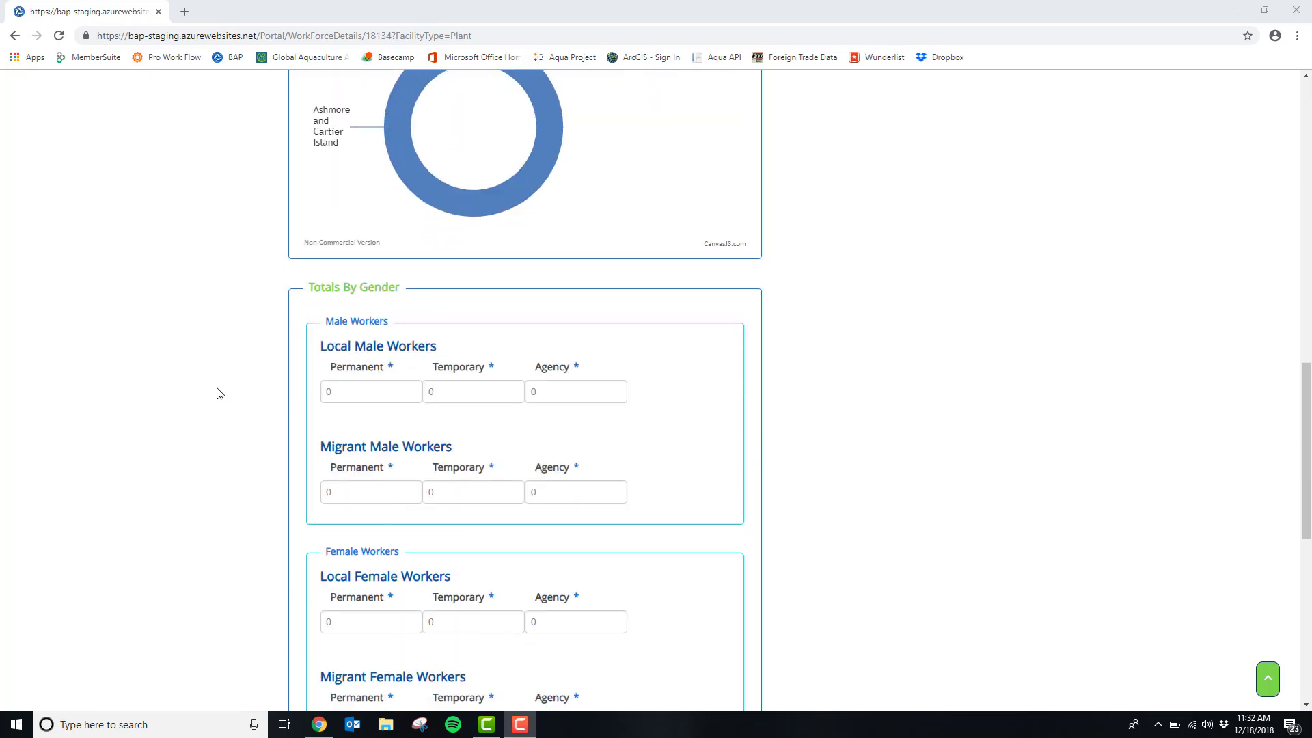
{"action": "scroll", "coordinate": [219, 394], "scroll_direction": "down", "scroll_amount": 8}
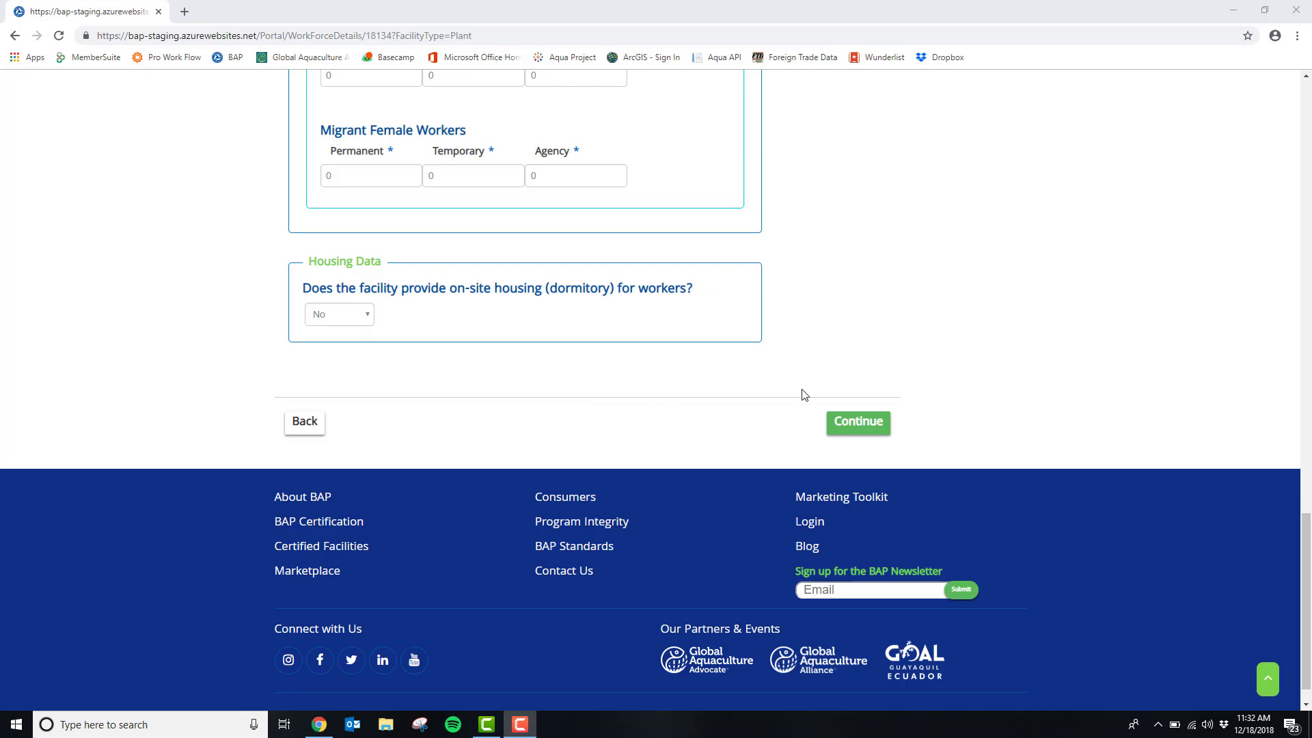
{"action": "left_click", "coordinate": [843, 433]}
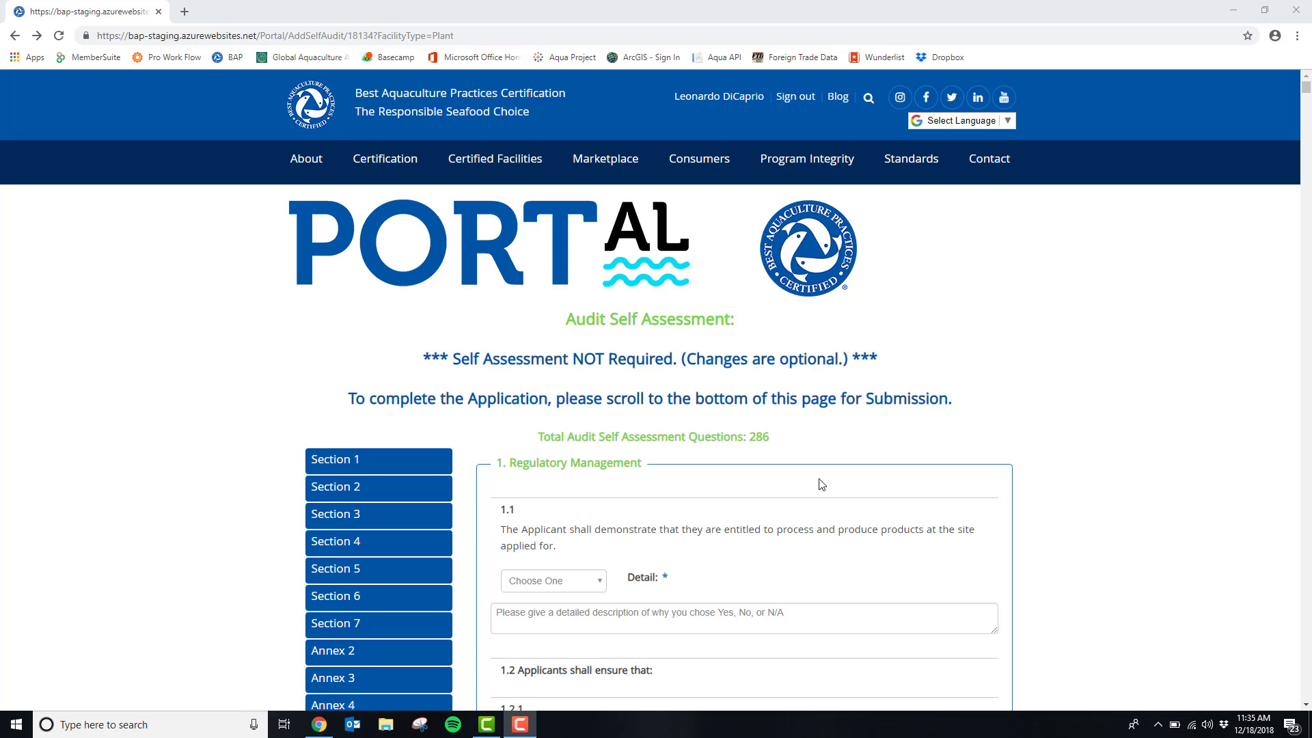
Check question 1.1's answer choices and scroll down to the Complete button.
{"action": "left_click", "coordinate": [595, 587]}
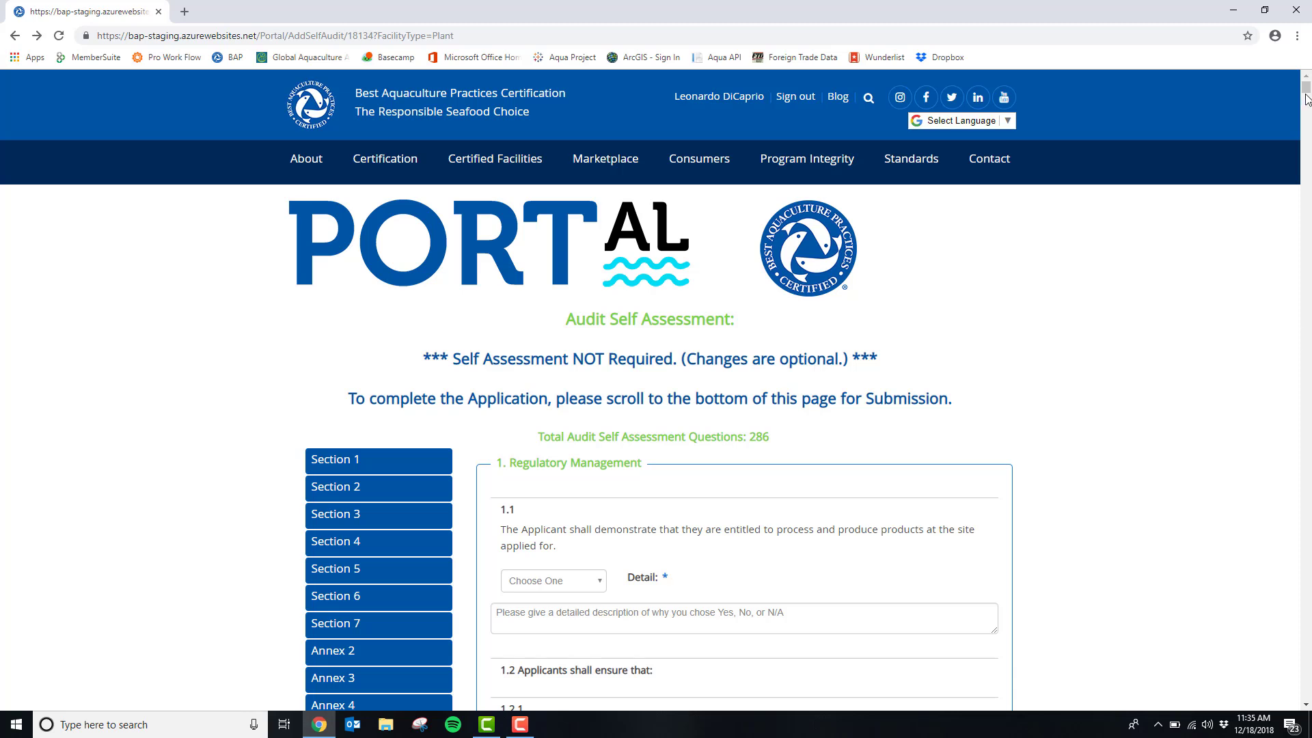
{"action": "left_click_drag", "start_coordinate": [1307, 88], "coordinate": [1301, 707]}
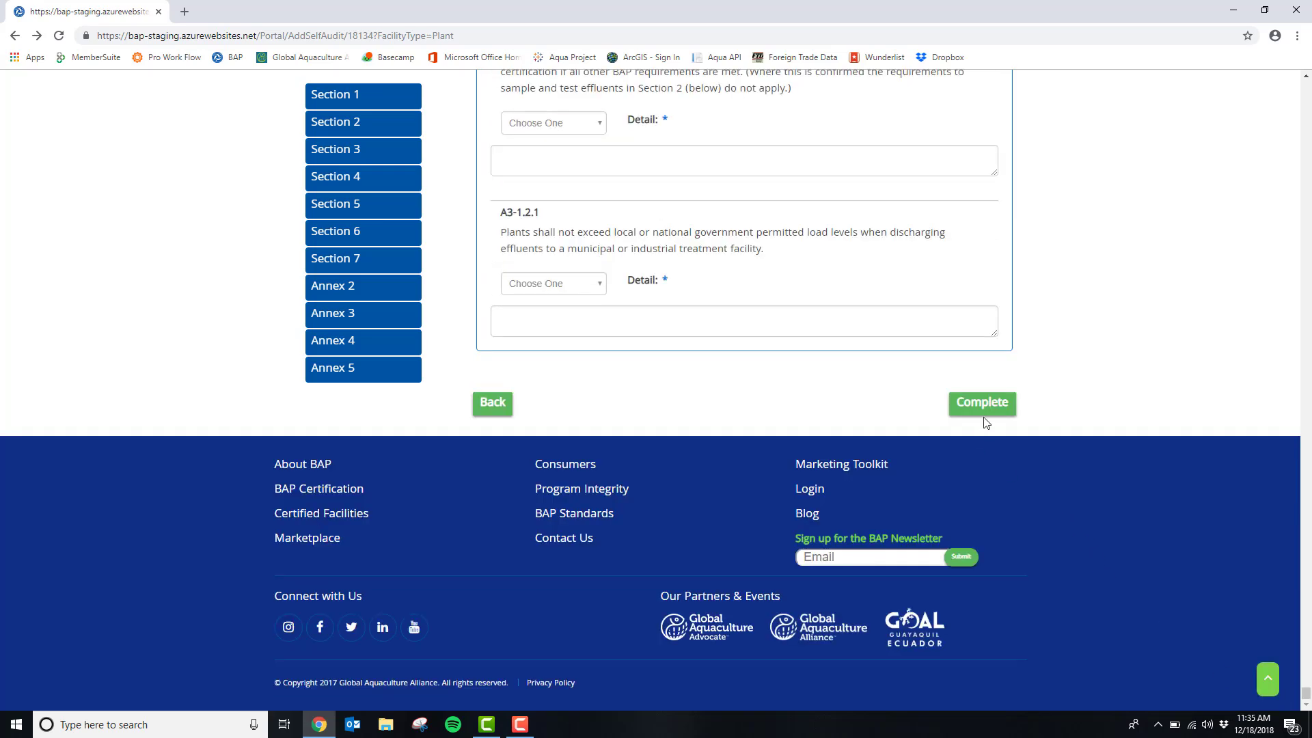